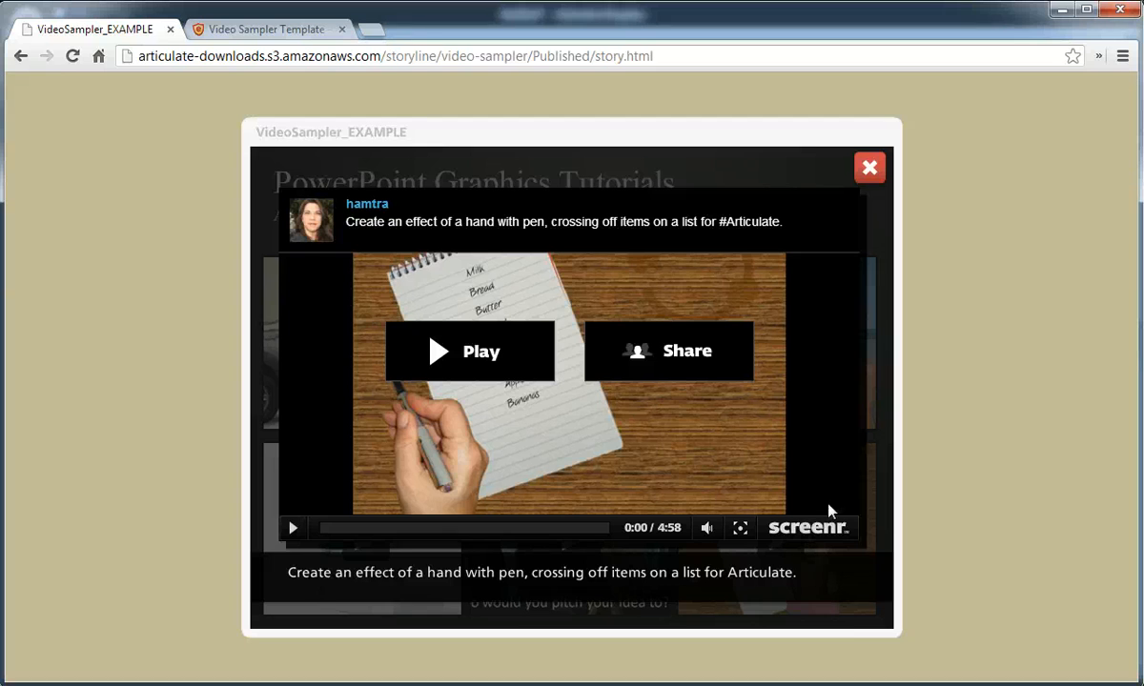
Close the open tutorial video in the published example and switch to the Video Sampler Template page.
{"action": "left_click", "coordinate": [871, 170]}
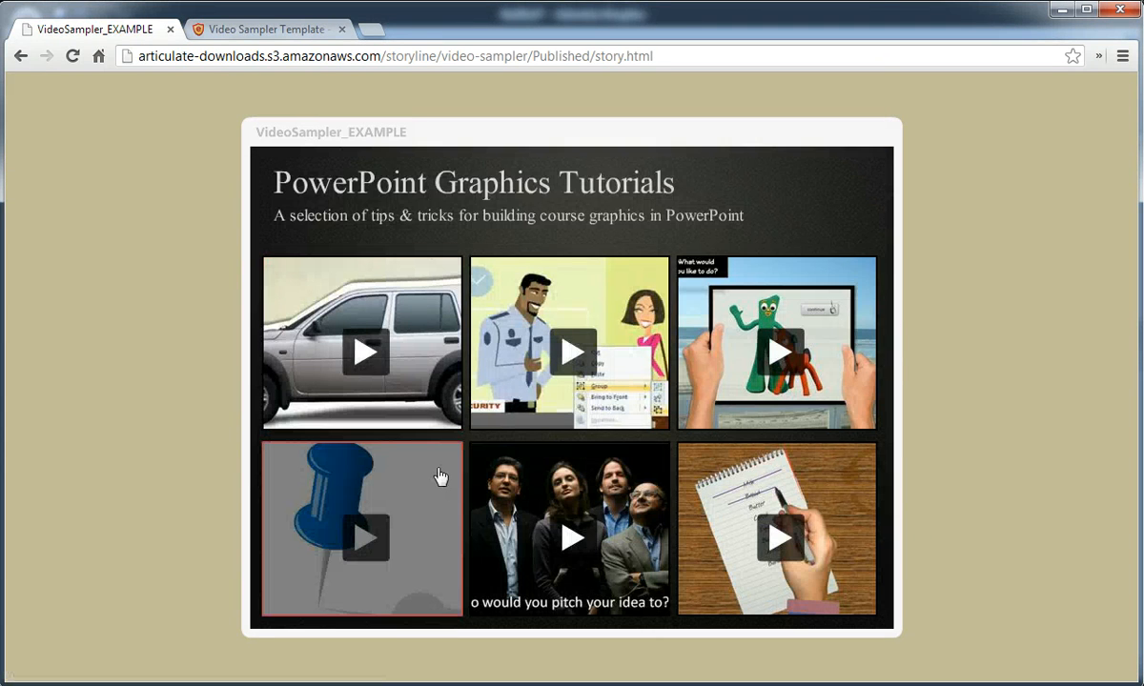
{"action": "left_click", "coordinate": [253, 32]}
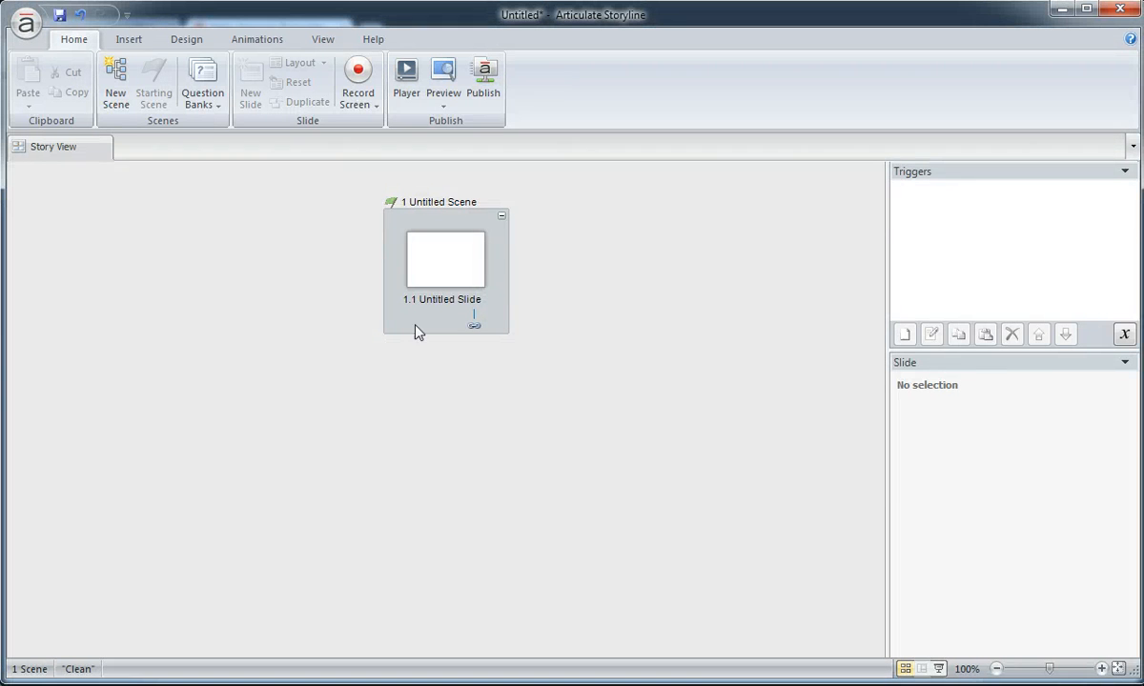
Switch from Articulate Storyline to the VideoSampler_SL folder and open the VideoSampler_PLACEHOLDER template.
{"action": "left_click", "coordinate": [425, 278]}
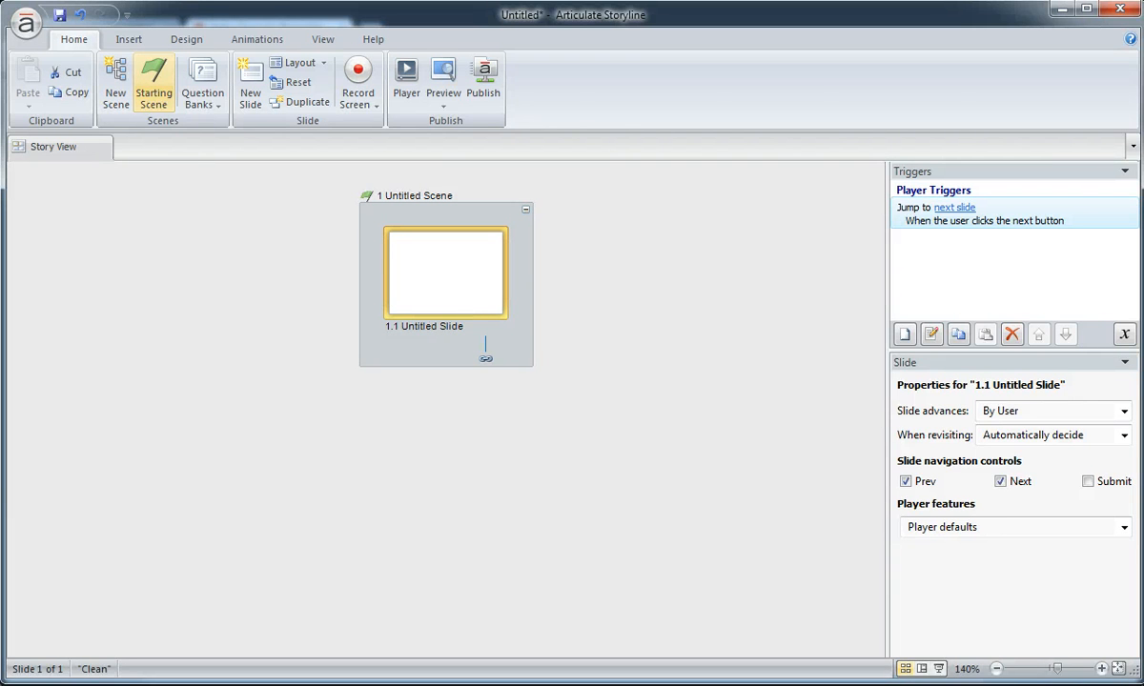
{"action": "key", "text": "alt+Tab"}
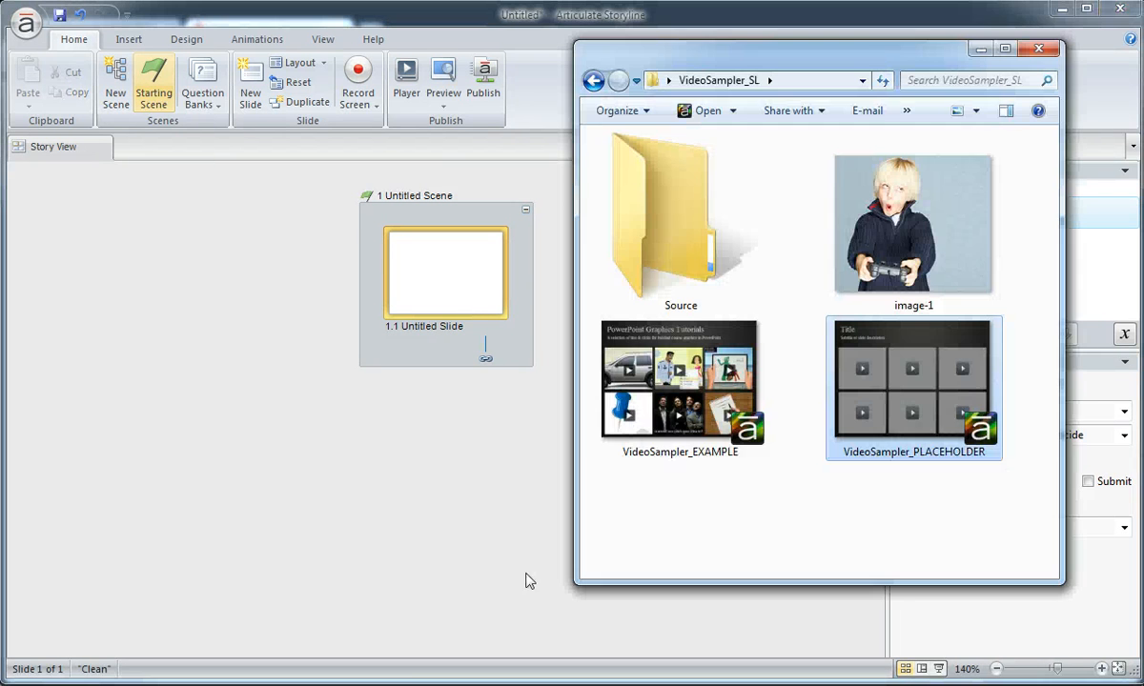
{"action": "left_click", "coordinate": [689, 404]}
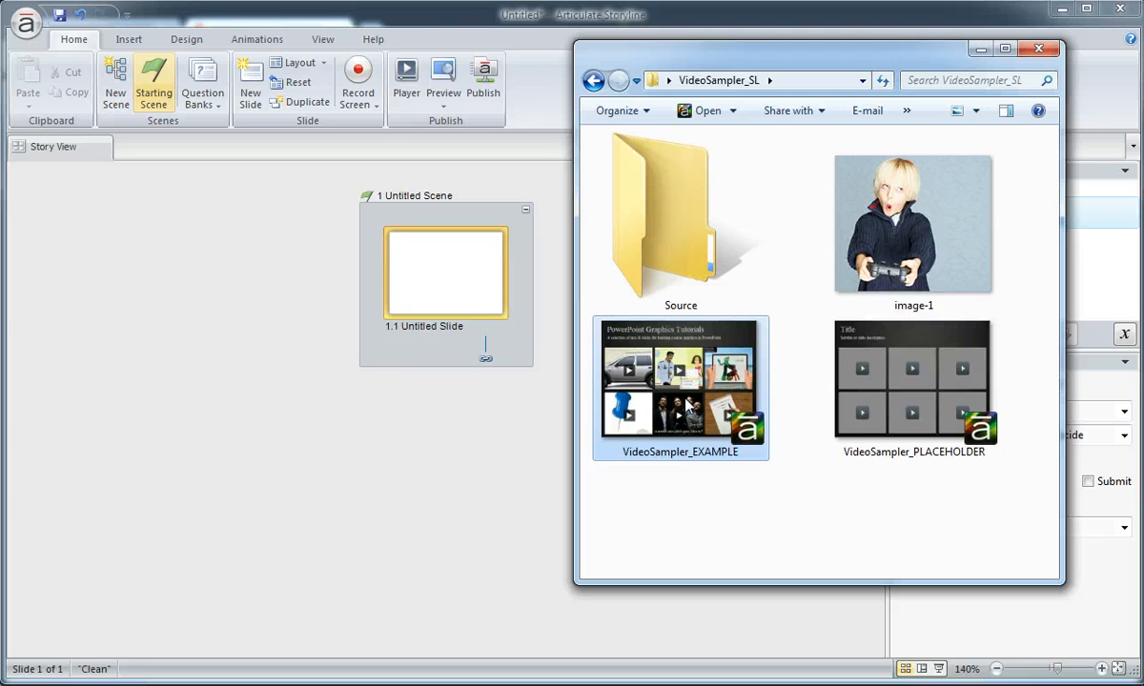
{"action": "left_click", "coordinate": [879, 402]}
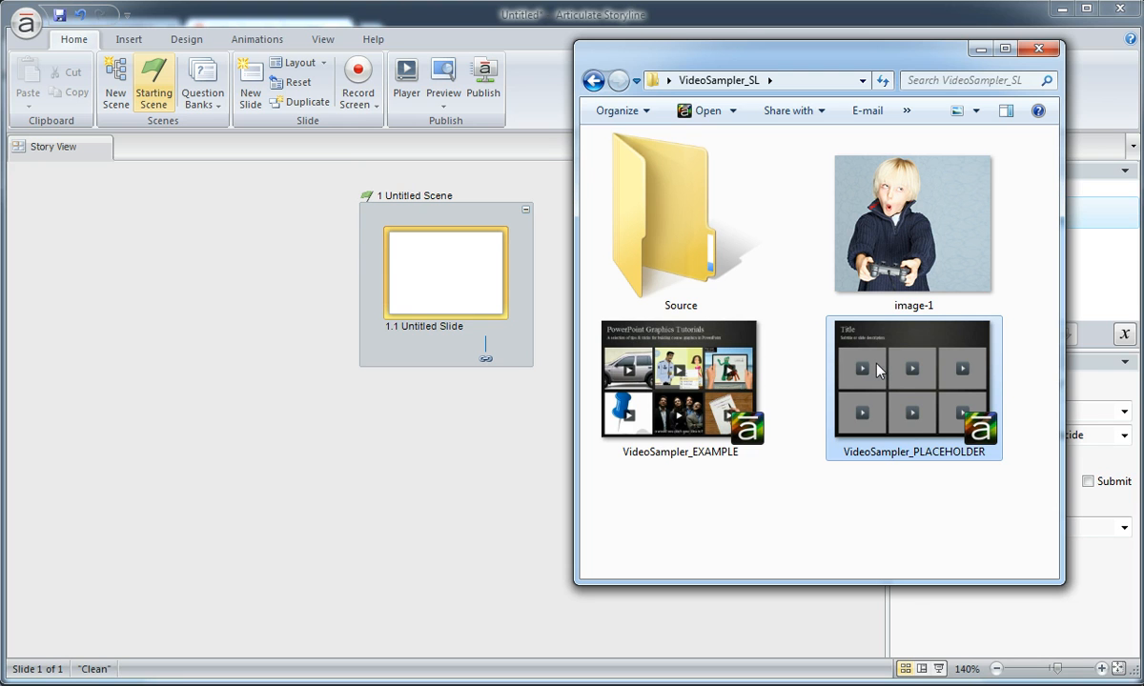
{"action": "left_click", "coordinate": [732, 402]}
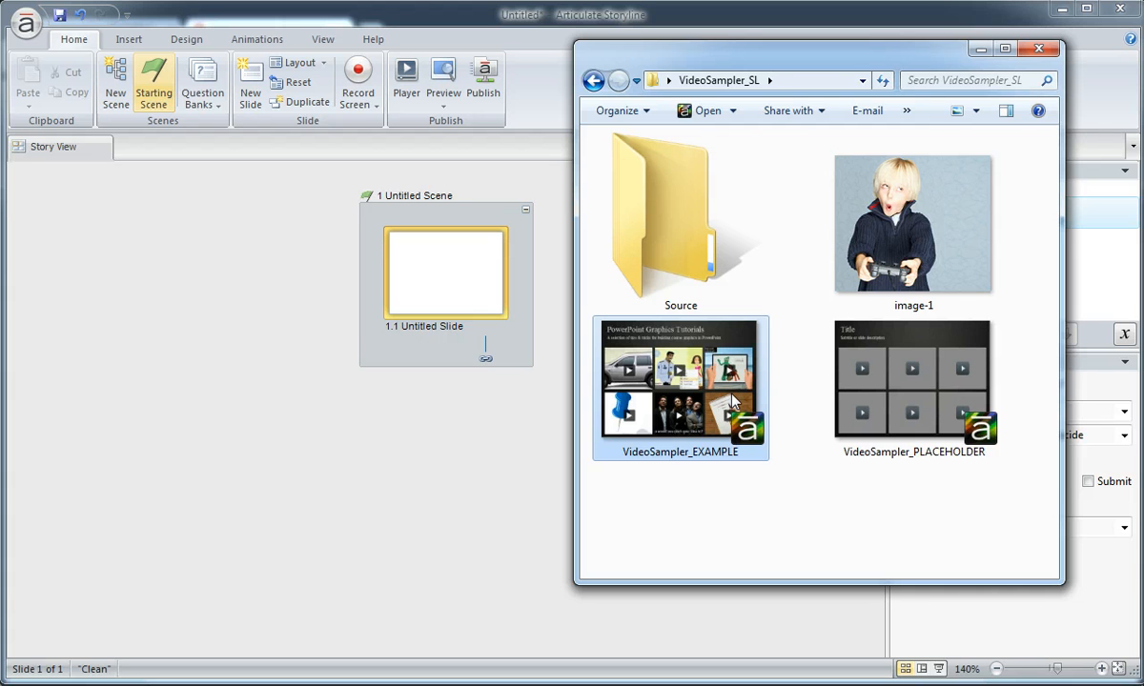
{"action": "double_click", "coordinate": [930, 406]}
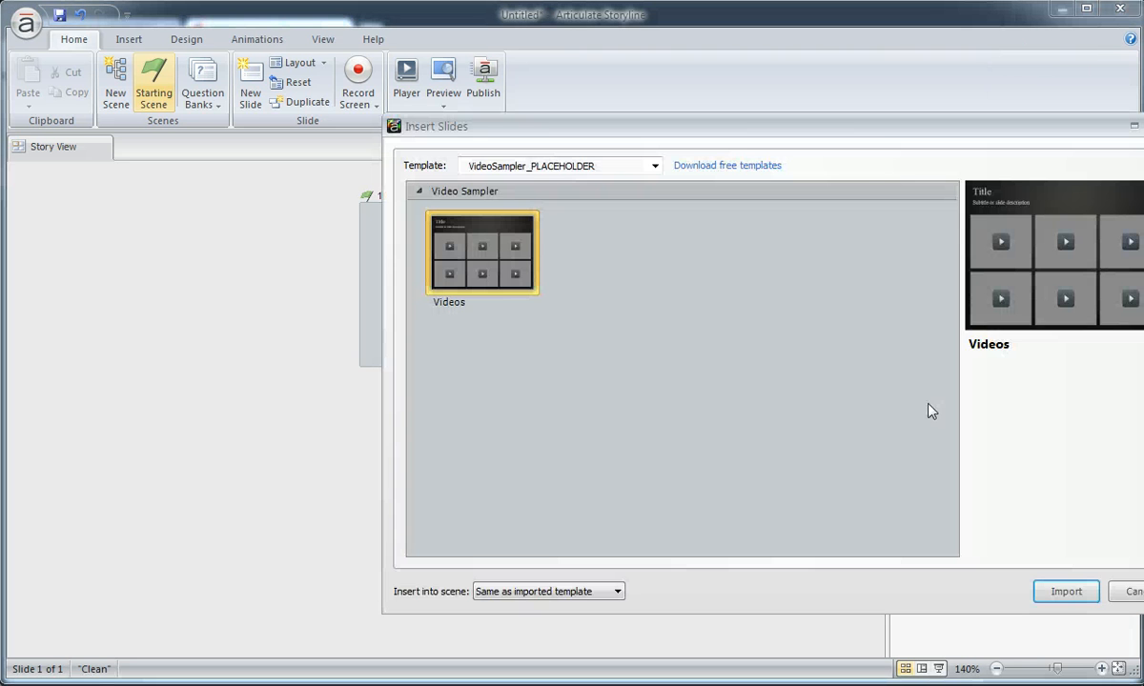
Import the template's Videos slide with the scene option kept at Same as imported template.
{"action": "left_click_drag", "start_coordinate": [742, 131], "coordinate": [629, 118]}
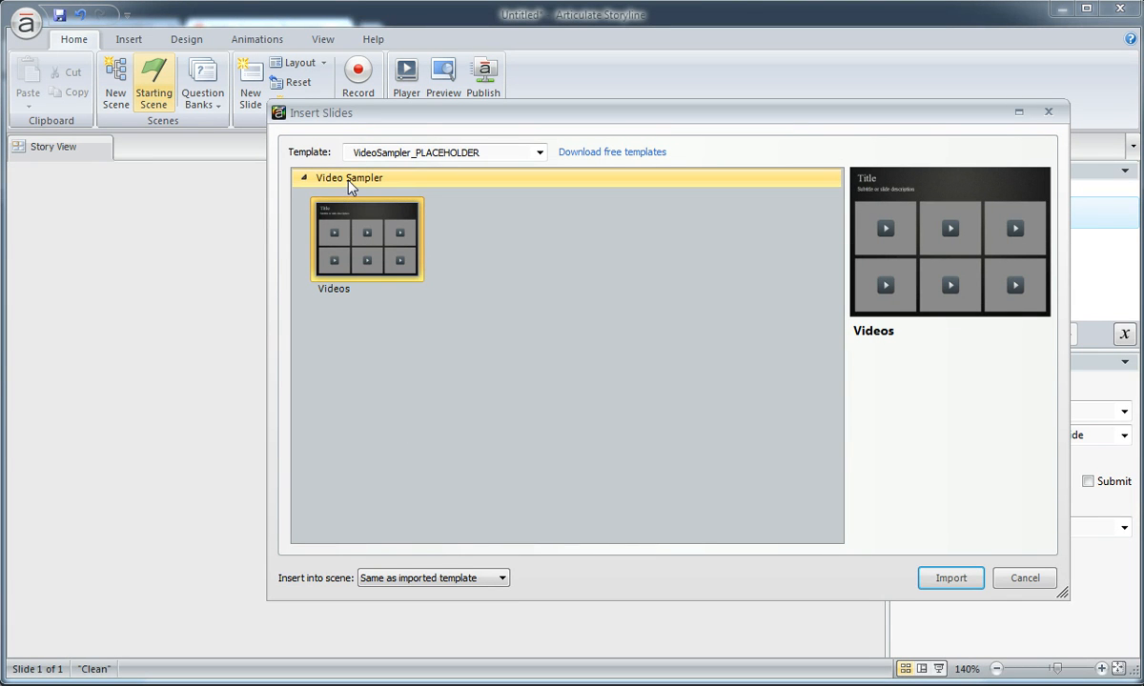
{"action": "left_click", "coordinate": [438, 577]}
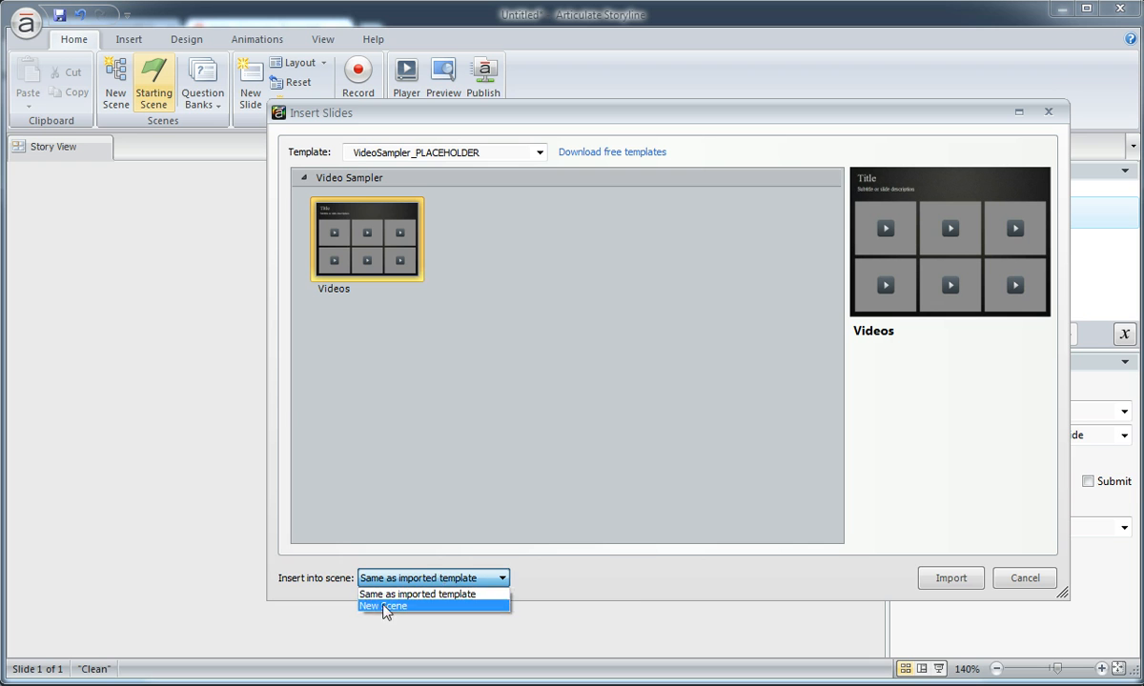
{"action": "left_click", "coordinate": [637, 593]}
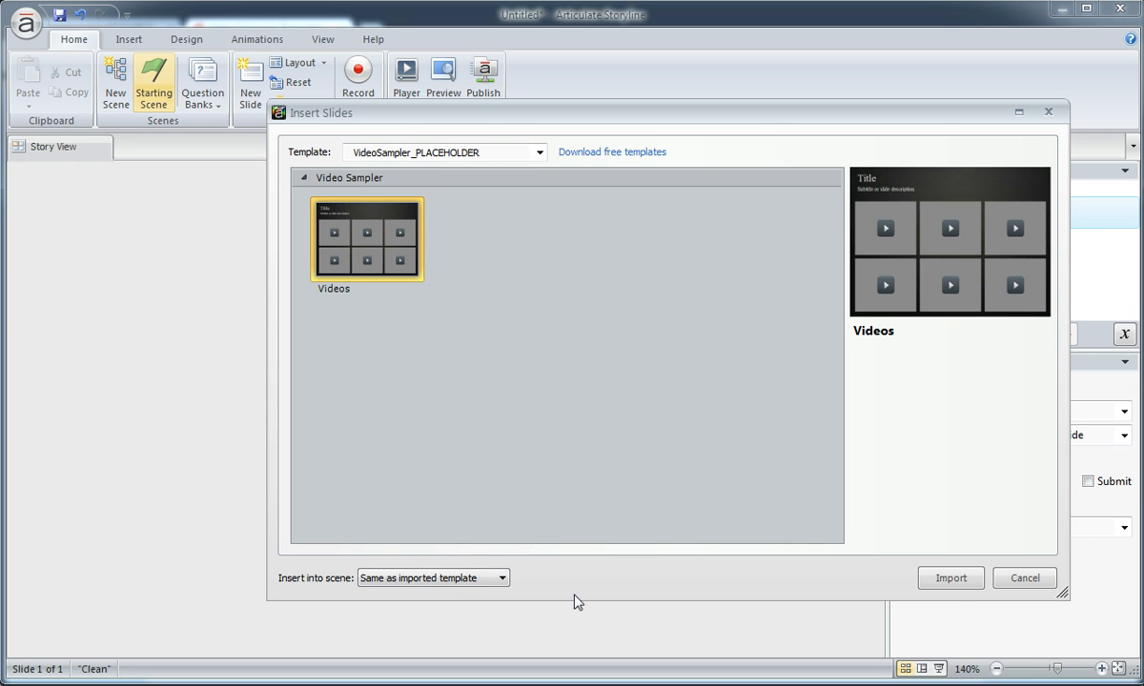
{"action": "left_click", "coordinate": [929, 581]}
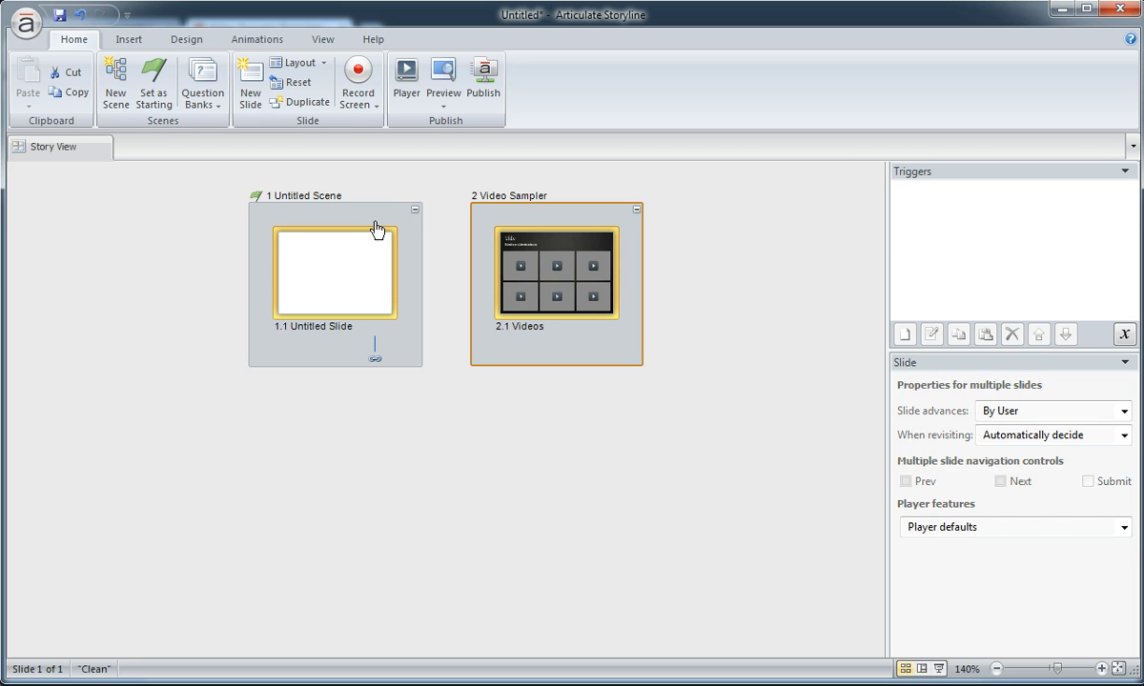
Delete the Untitled Scene together with its blank slide.
{"action": "left_click", "coordinate": [376, 228]}
{"action": "key", "text": "Delete"}
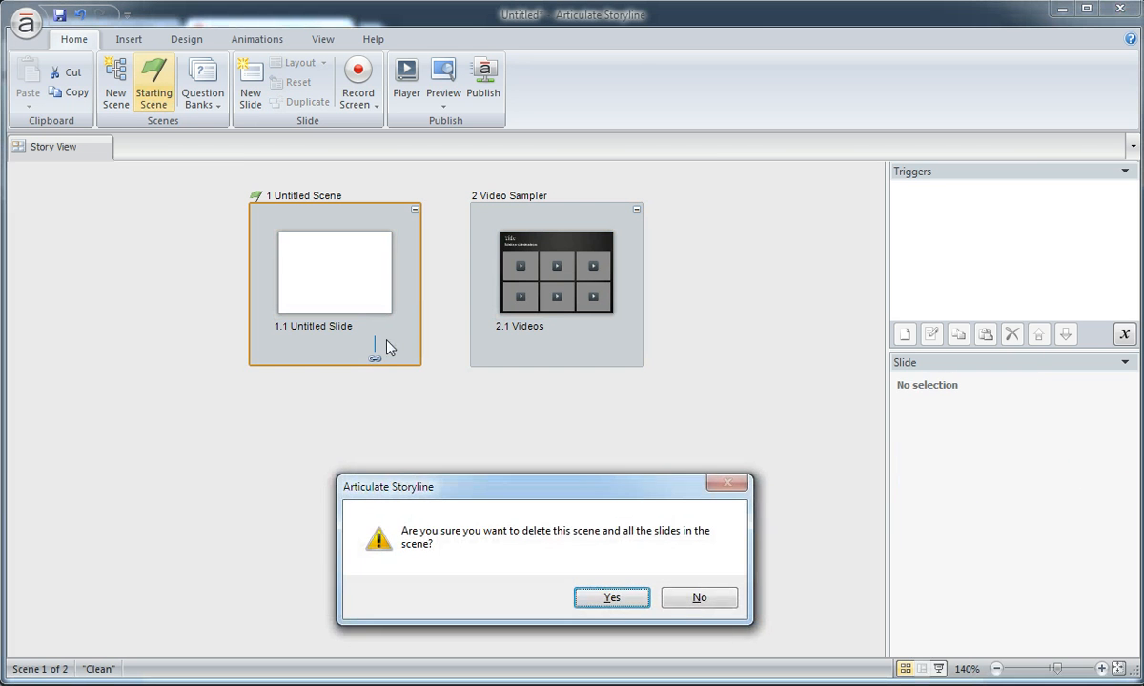
{"action": "left_click_drag", "start_coordinate": [541, 455], "coordinate": [529, 415]}
{"action": "left_click", "coordinate": [563, 520]}
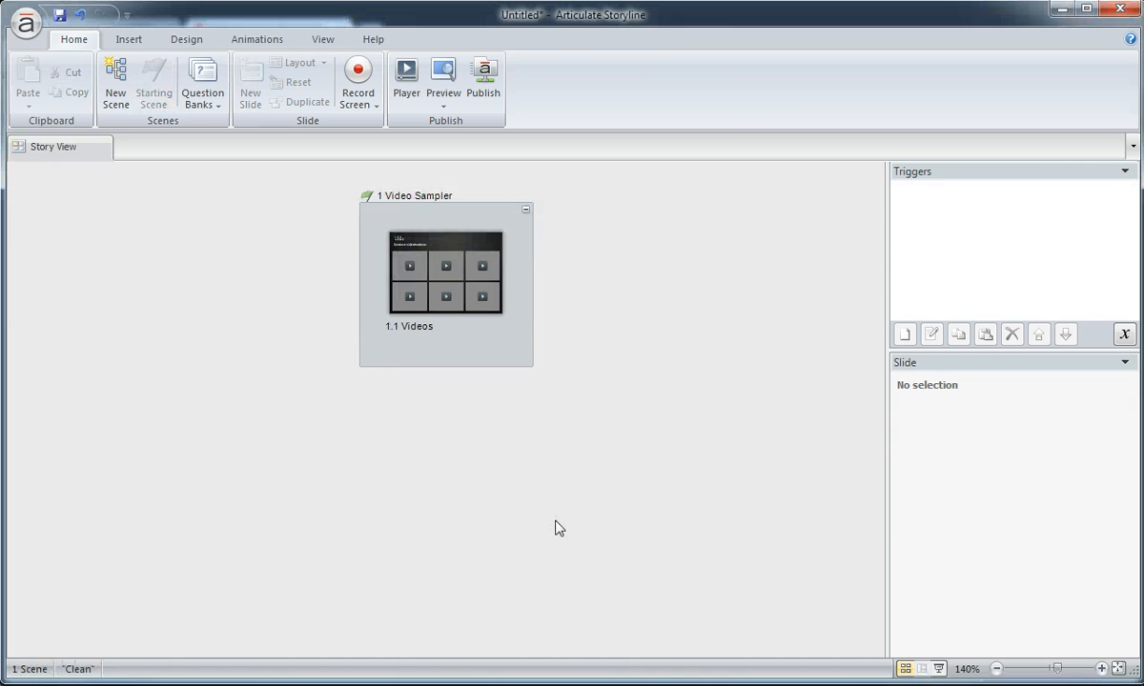
Open the Videos slide for editing and show the first video placeholder's states and timeline.
{"action": "double_click", "coordinate": [466, 266]}
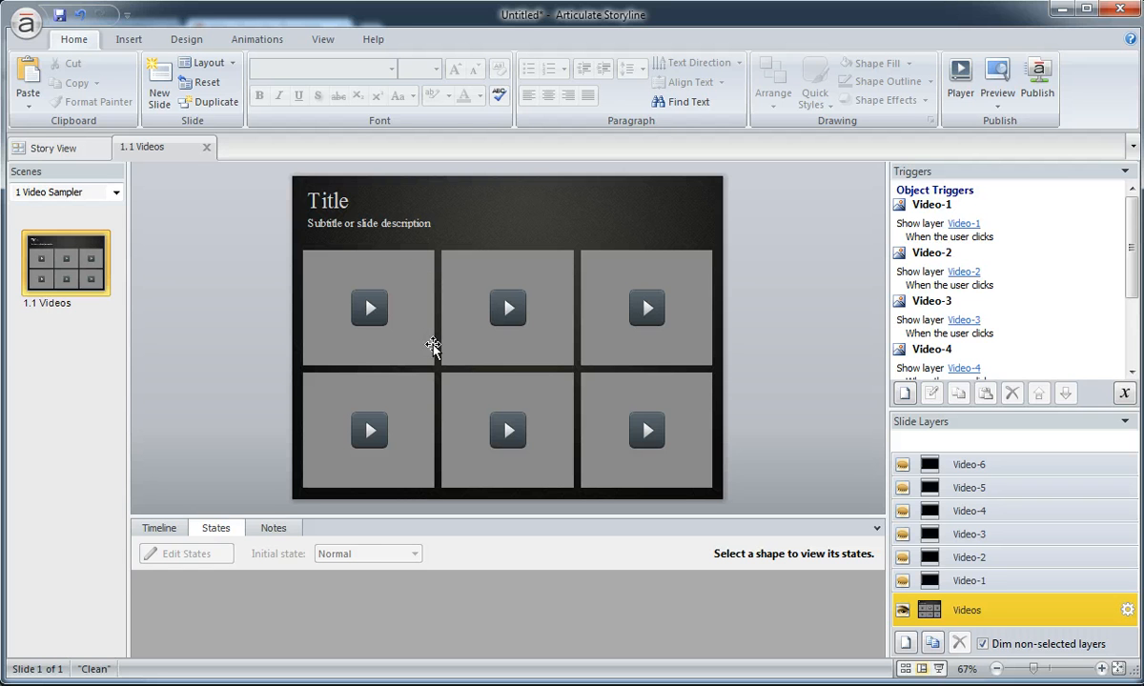
{"action": "left_click", "coordinate": [402, 303]}
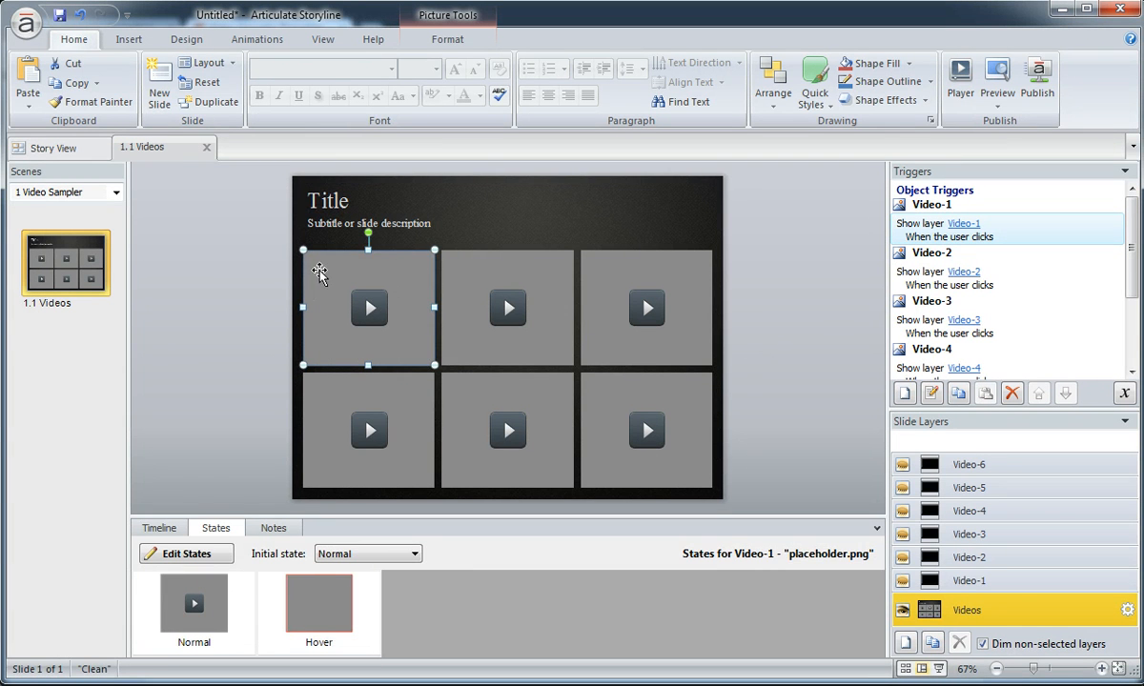
{"action": "left_click", "coordinate": [158, 528]}
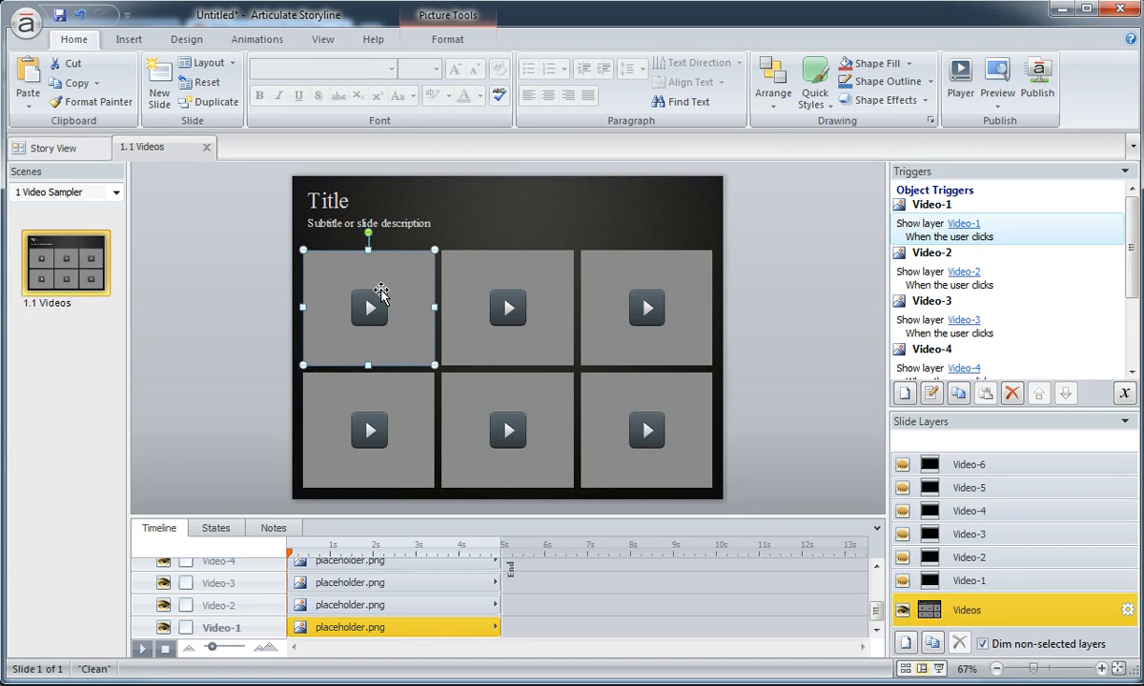
Draw a rectangle covering the first video placeholder and move it partly over the second one.
{"action": "left_click", "coordinate": [131, 42]}
{"action": "left_click", "coordinate": [331, 81]}
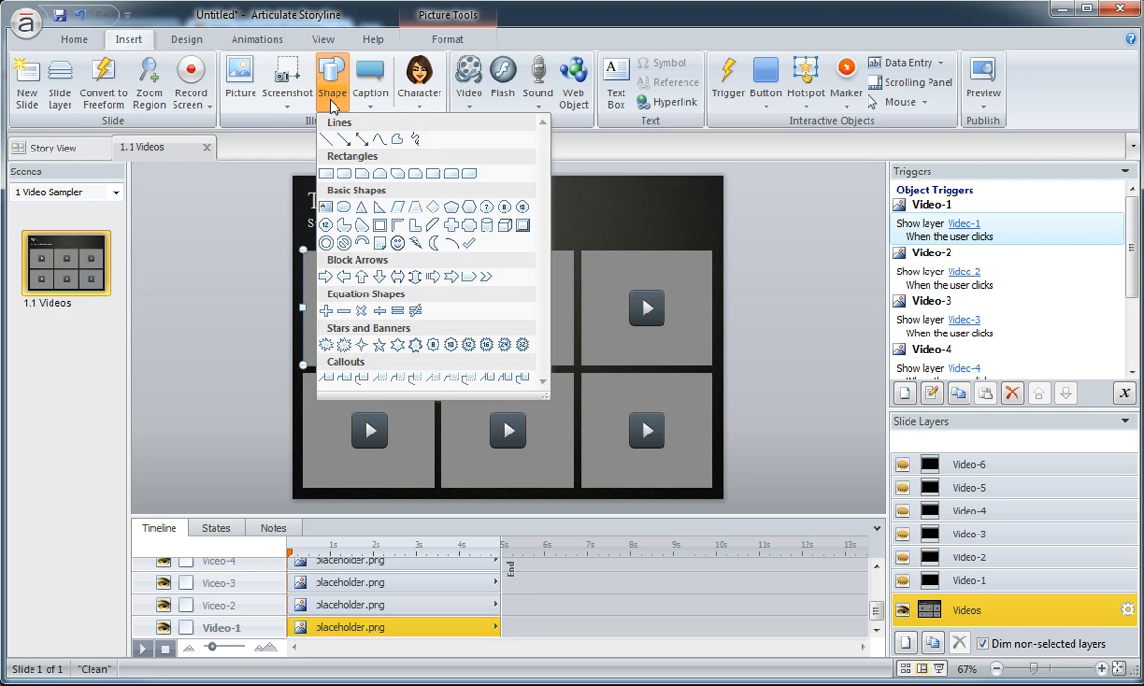
{"action": "left_click", "coordinate": [327, 173]}
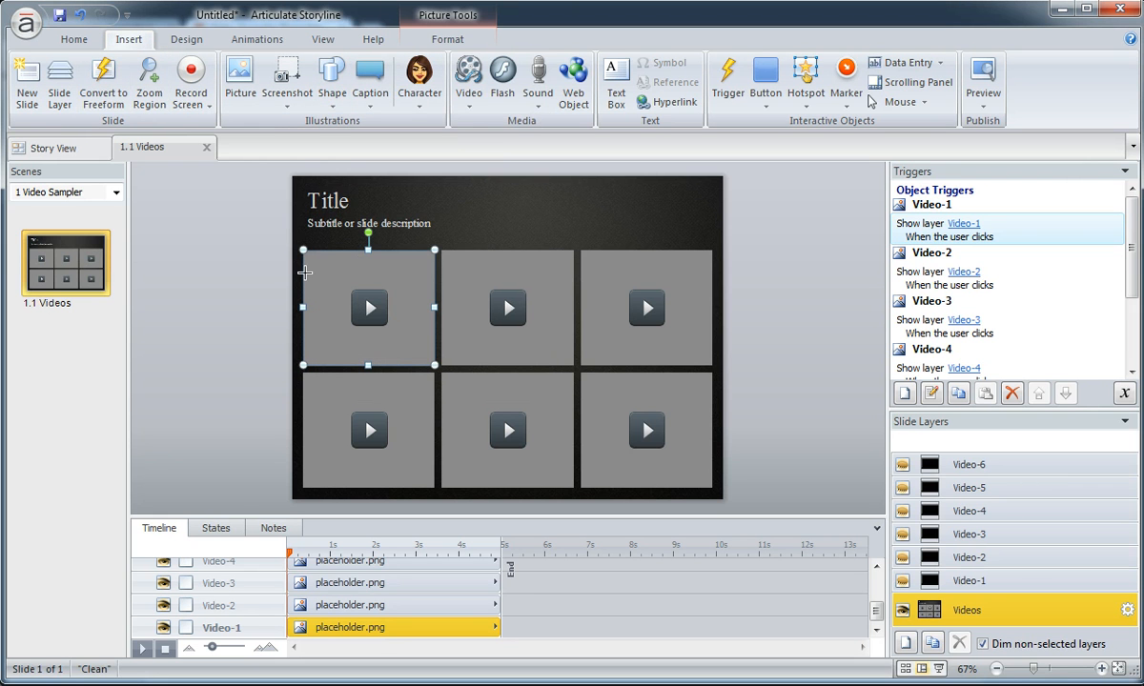
{"action": "left_click_drag", "start_coordinate": [303, 250], "coordinate": [436, 366]}
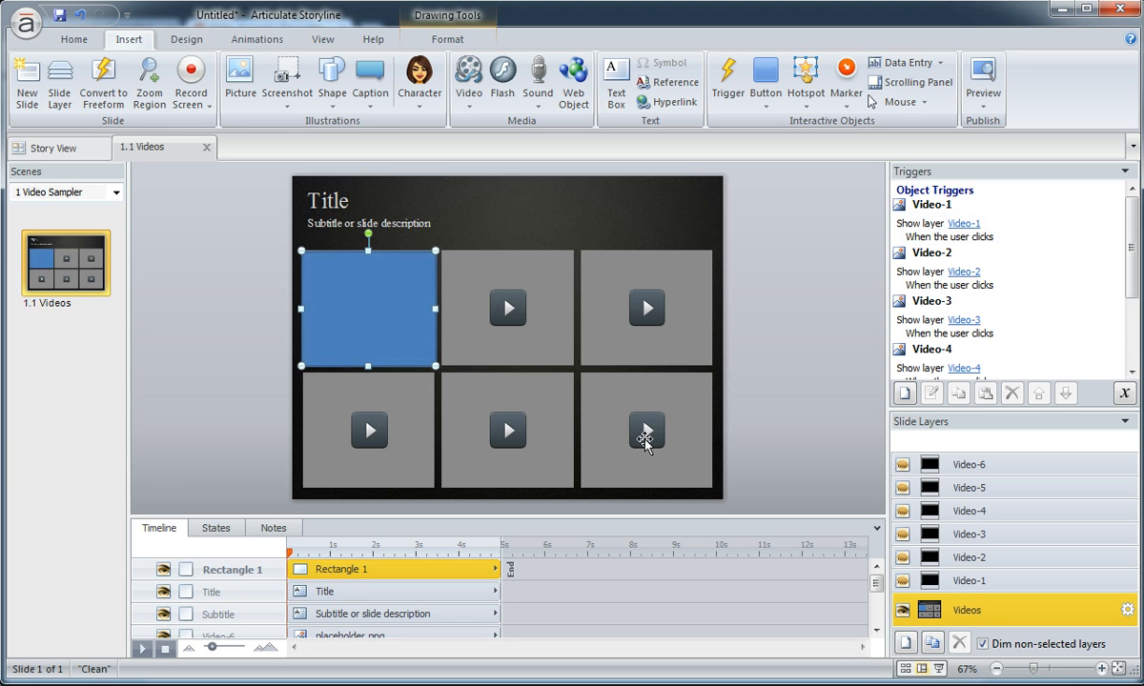
{"action": "left_click_drag", "start_coordinate": [333, 314], "coordinate": [390, 305]}
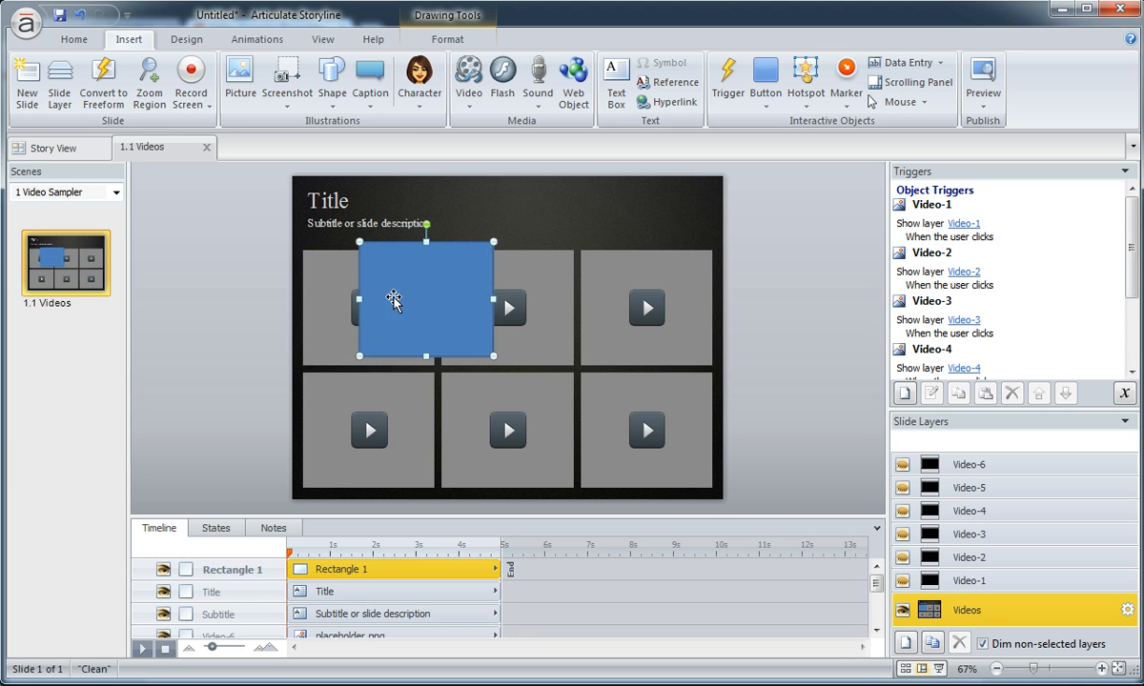
Compare the rectangle's states with those of the Video-1 placeholder, moving the rectangle out of the way.
{"action": "left_click", "coordinate": [217, 529]}
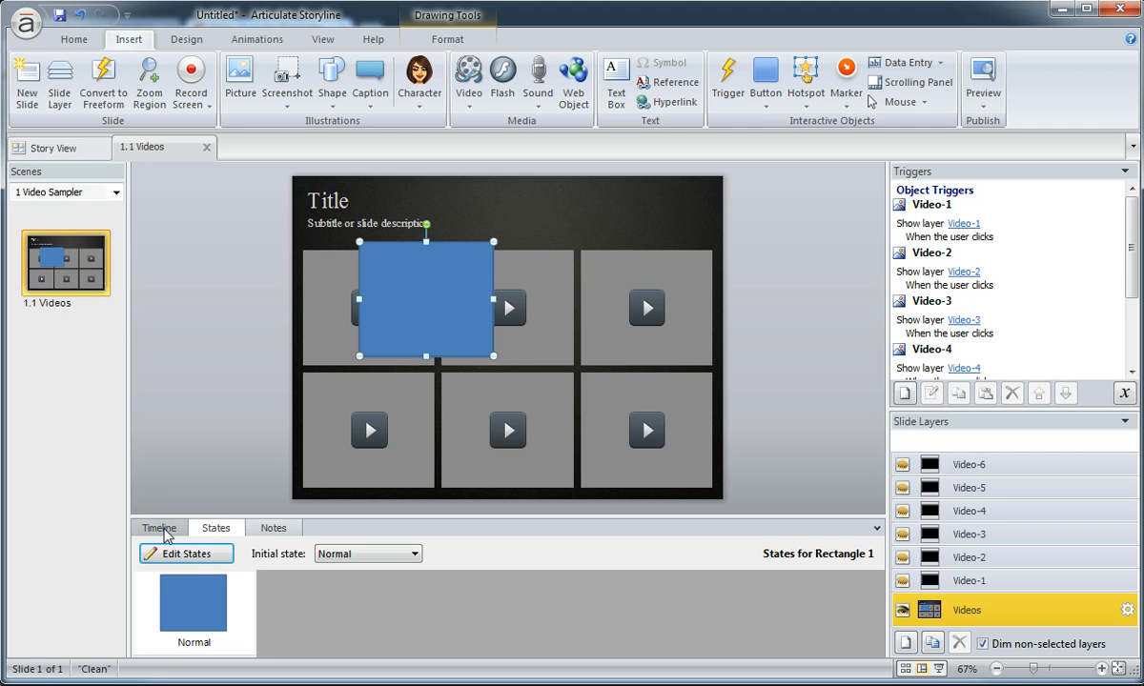
{"action": "left_click", "coordinate": [153, 528]}
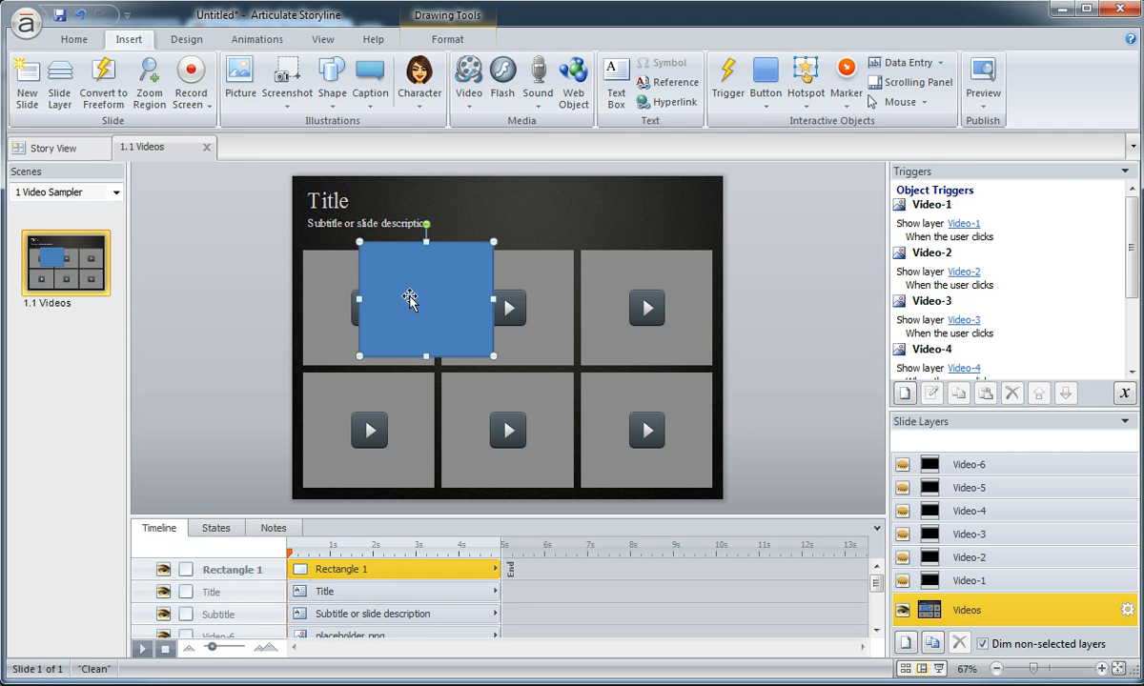
{"action": "left_click_drag", "start_coordinate": [409, 300], "coordinate": [458, 257]}
{"action": "left_click", "coordinate": [370, 266]}
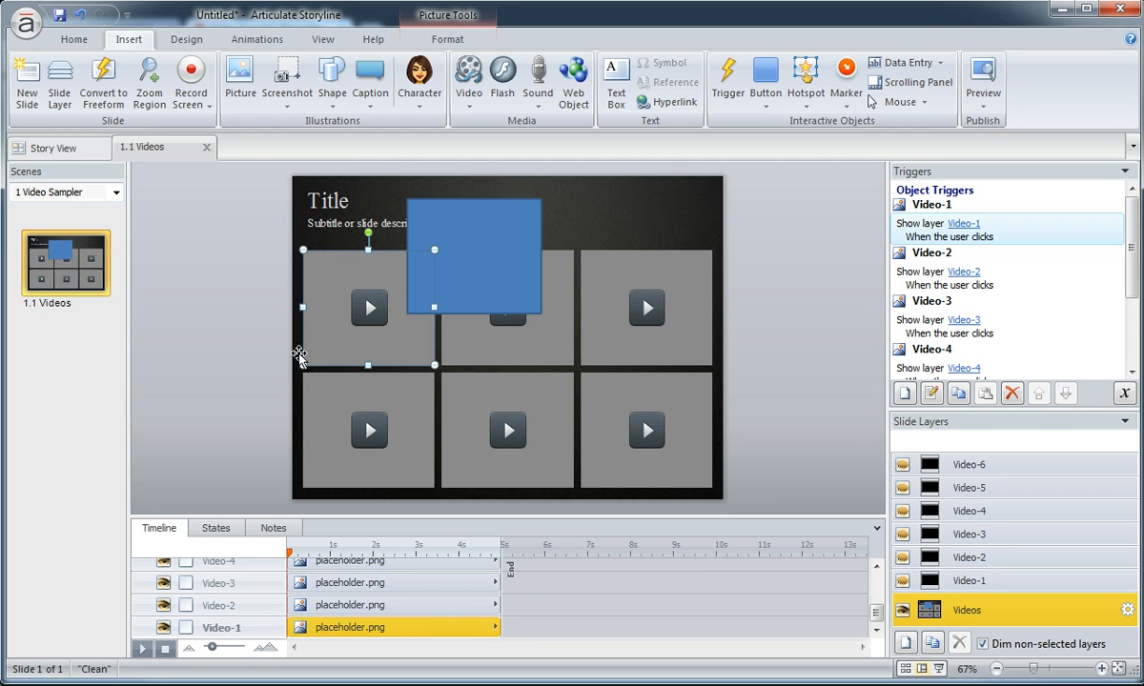
{"action": "left_click", "coordinate": [204, 530]}
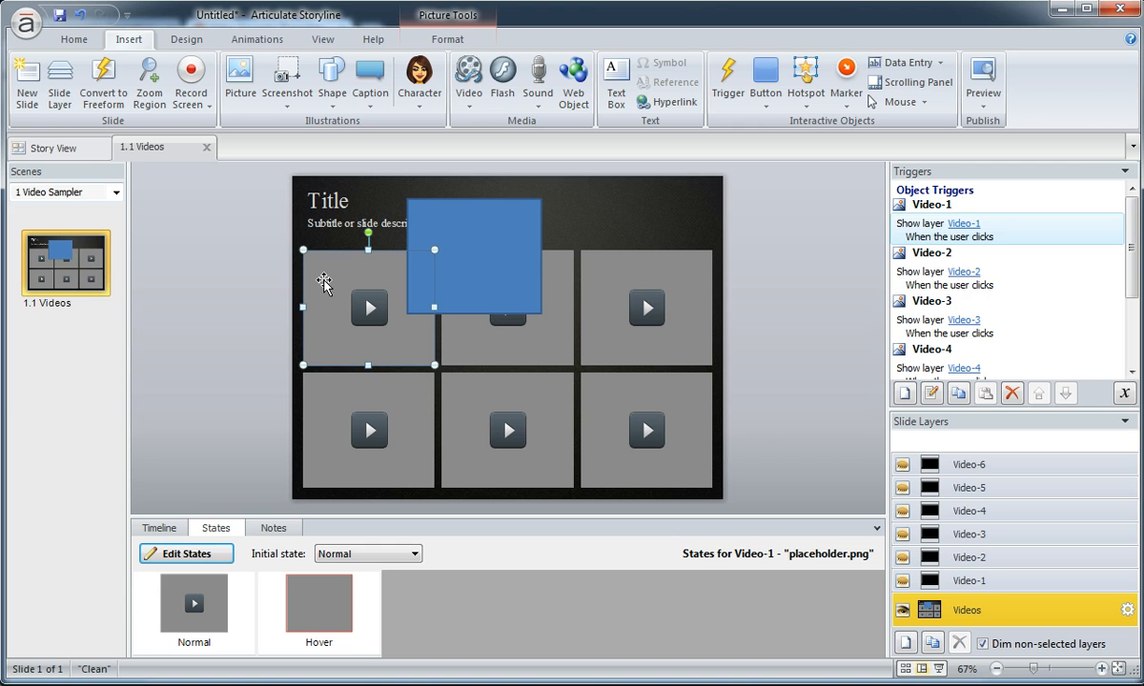
Delete the blue rectangle from the Videos slide.
{"action": "left_click", "coordinate": [474, 241]}
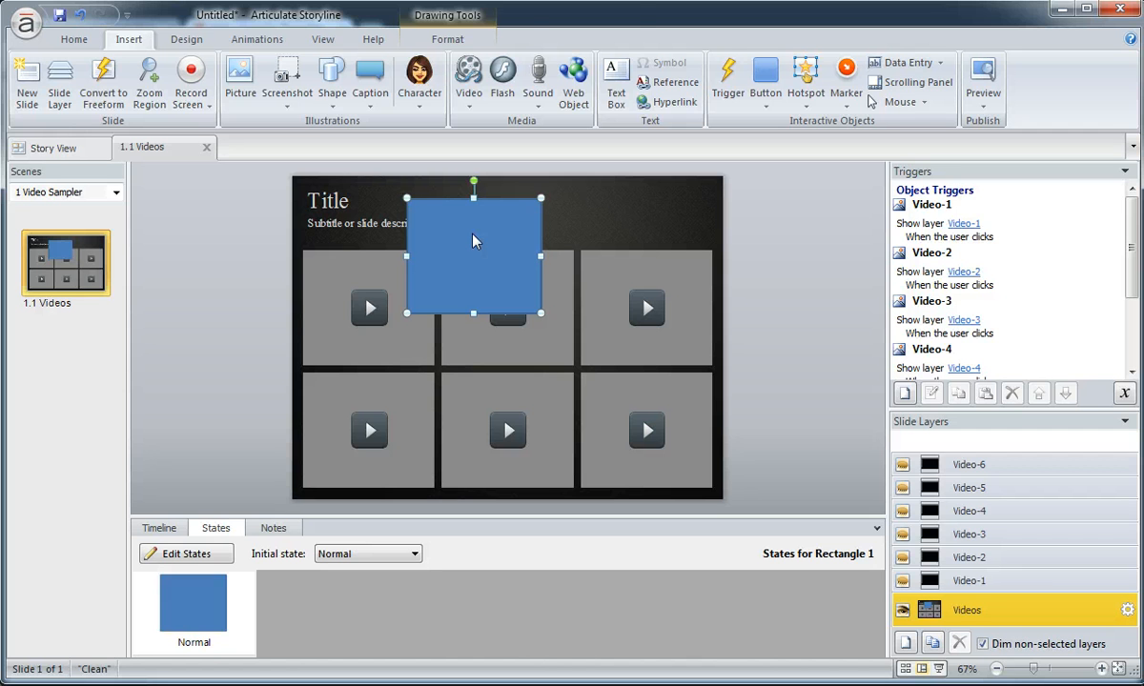
{"action": "key", "text": "Delete"}
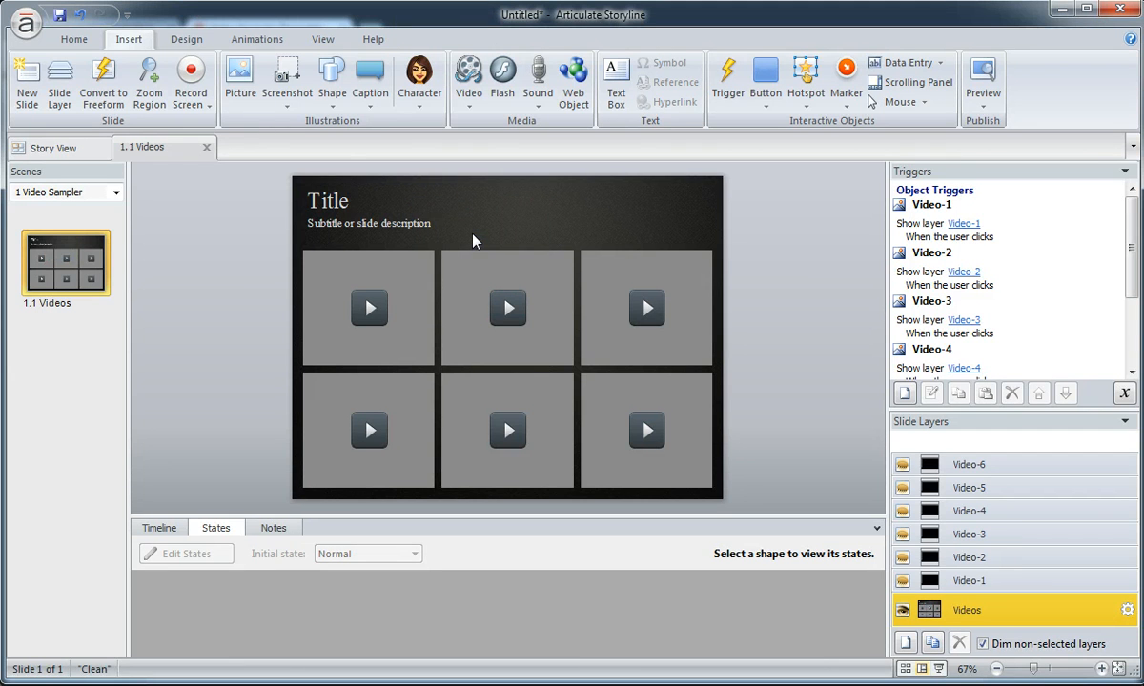
Inspect the Show layer trigger of the Video-2 placeholder and its list of available layers, leaving the settings as they are.
{"action": "left_click", "coordinate": [389, 305]}
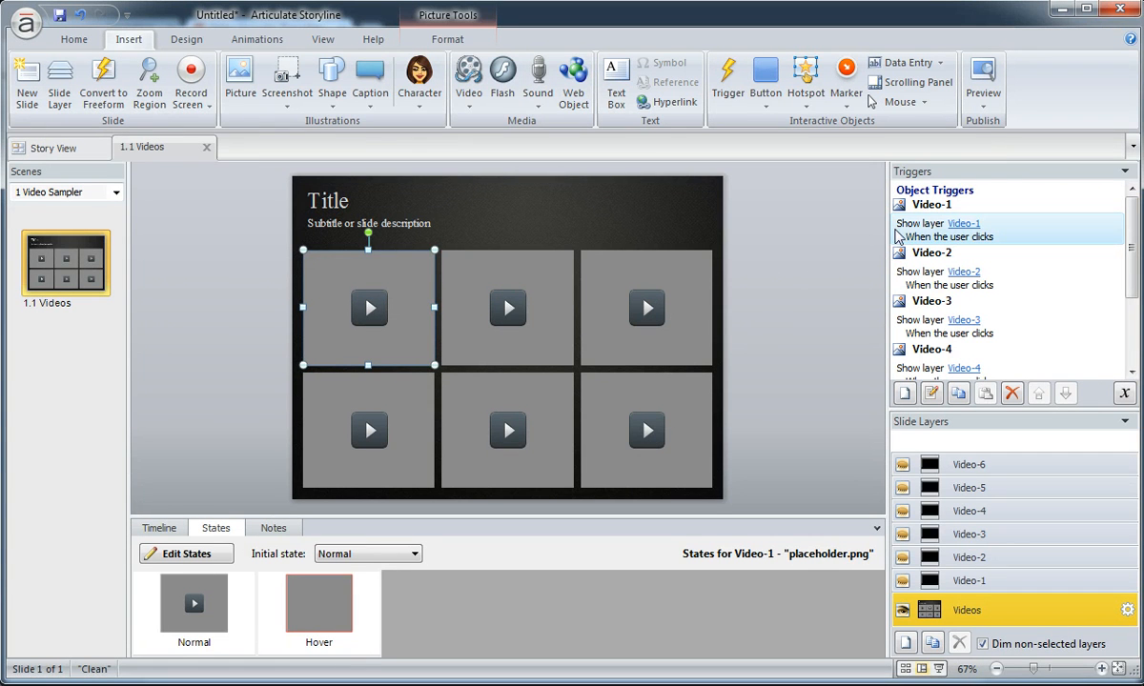
{"action": "left_click", "coordinate": [474, 269]}
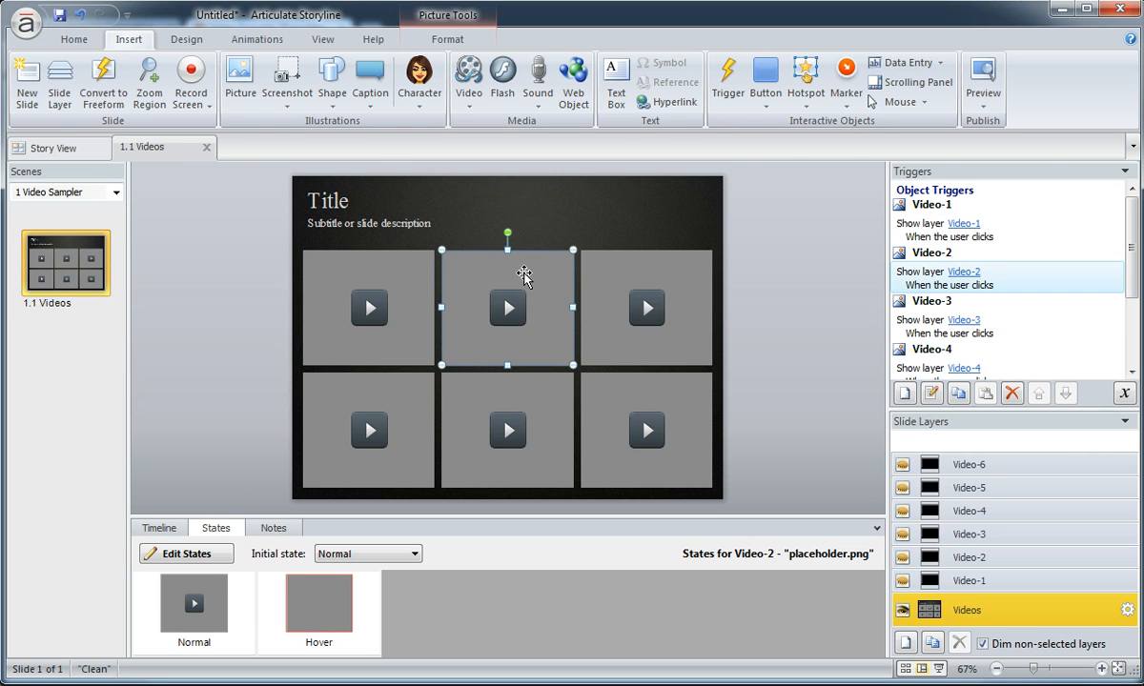
{"action": "double_click", "coordinate": [910, 278]}
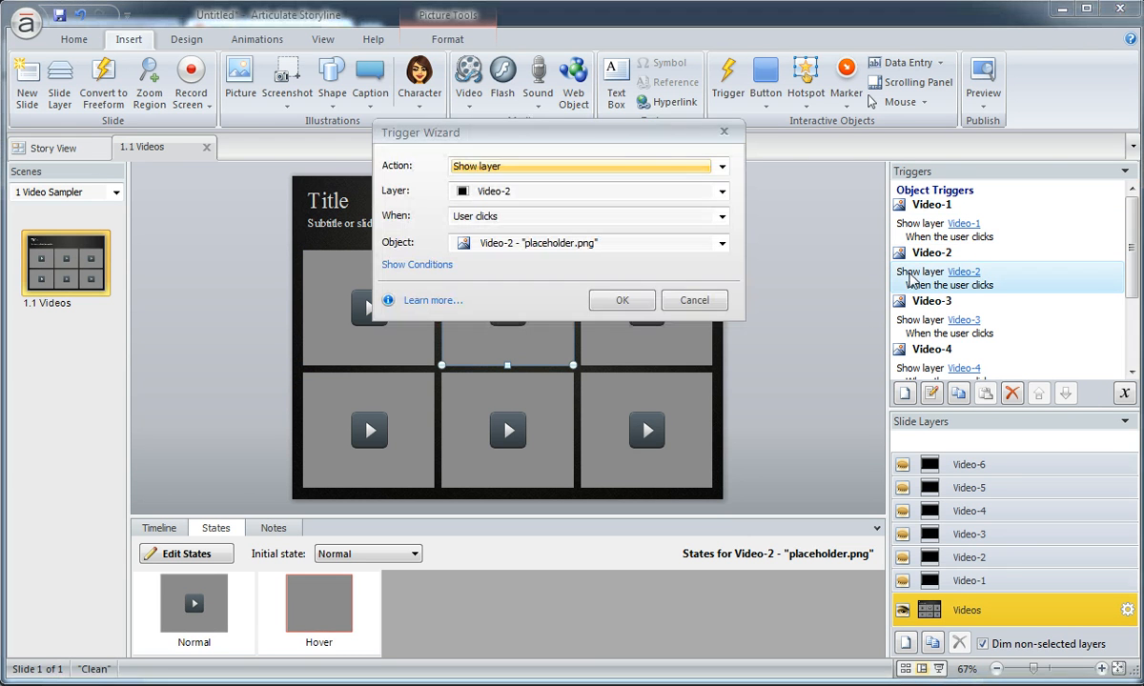
{"action": "left_click", "coordinate": [522, 194]}
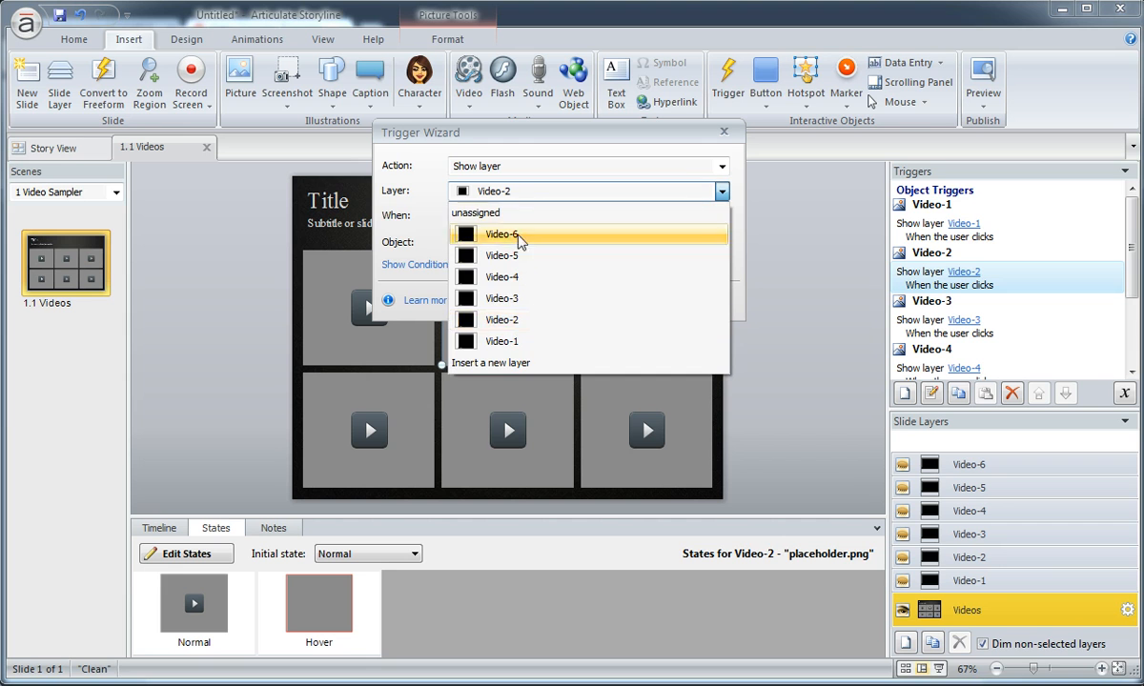
{"action": "left_click", "coordinate": [538, 329]}
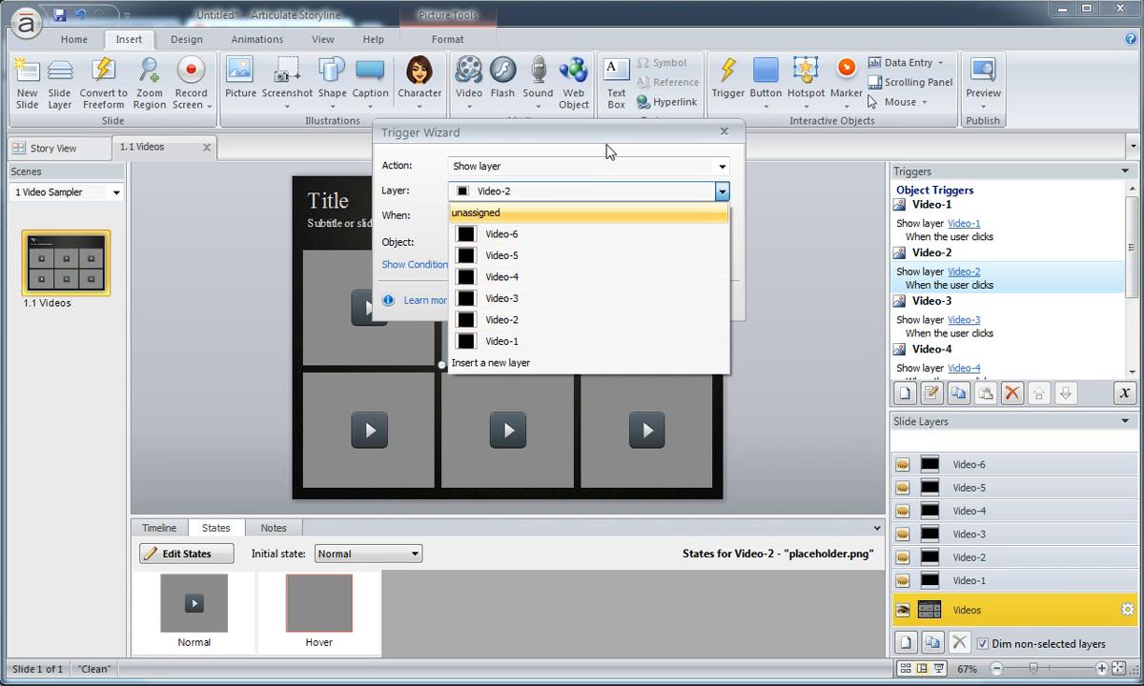
{"action": "left_click", "coordinate": [651, 285]}
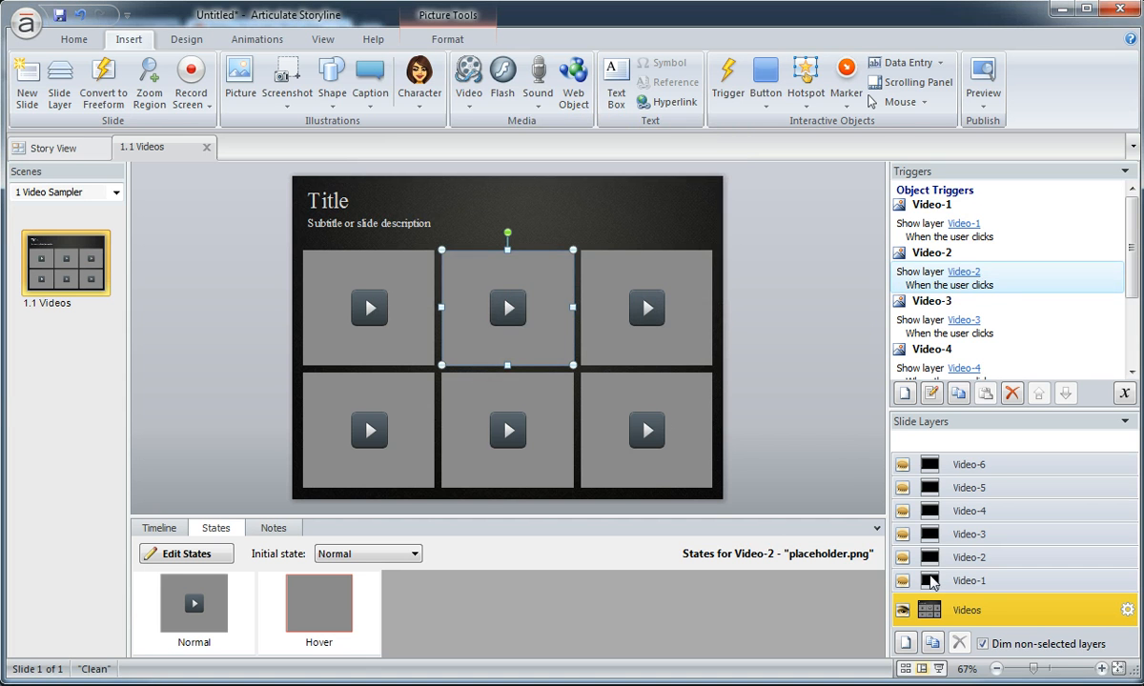
Look through the slide layers from Video-1 to Video-4.
{"action": "left_click", "coordinate": [970, 580]}
{"action": "left_click", "coordinate": [1003, 559]}
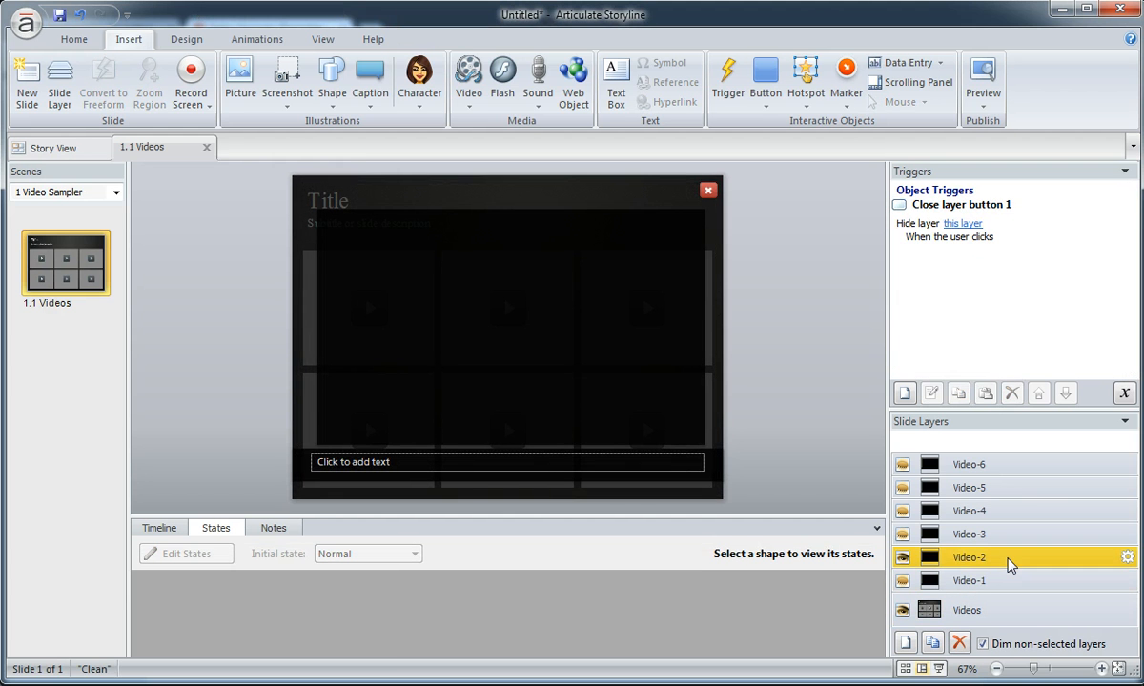
{"action": "left_click", "coordinate": [1003, 536]}
{"action": "left_click", "coordinate": [1003, 520]}
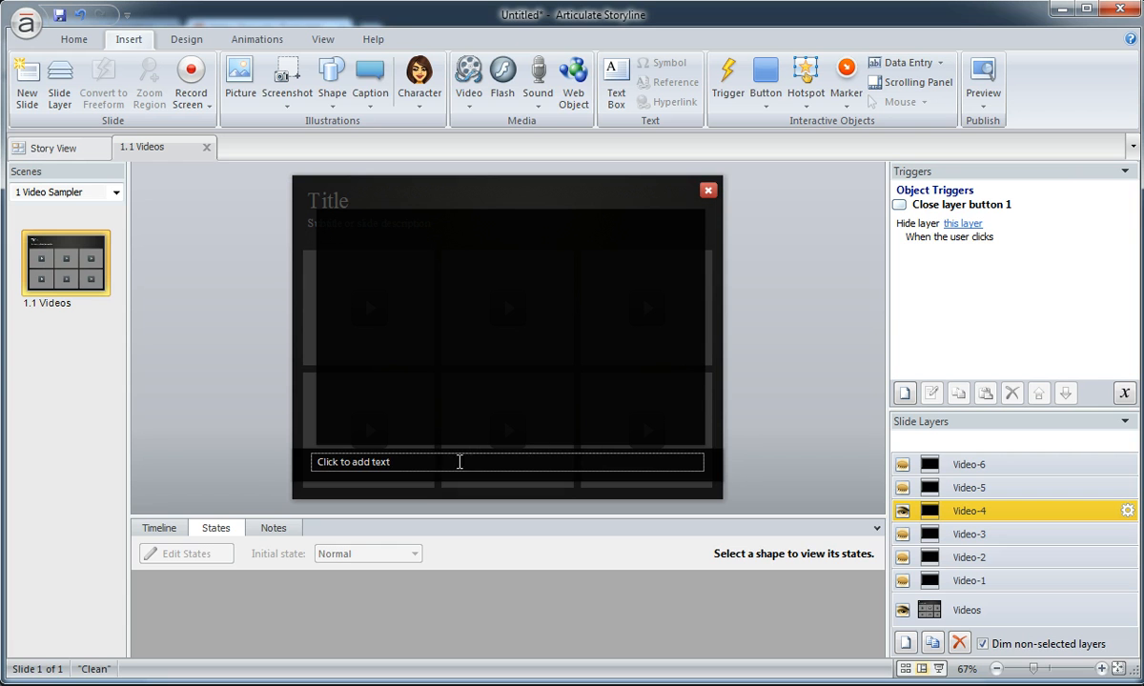
Enter "Video 4 Title" in the text placeholder on the Video-4 layer and check its object on the timeline.
{"action": "left_click", "coordinate": [158, 528]}
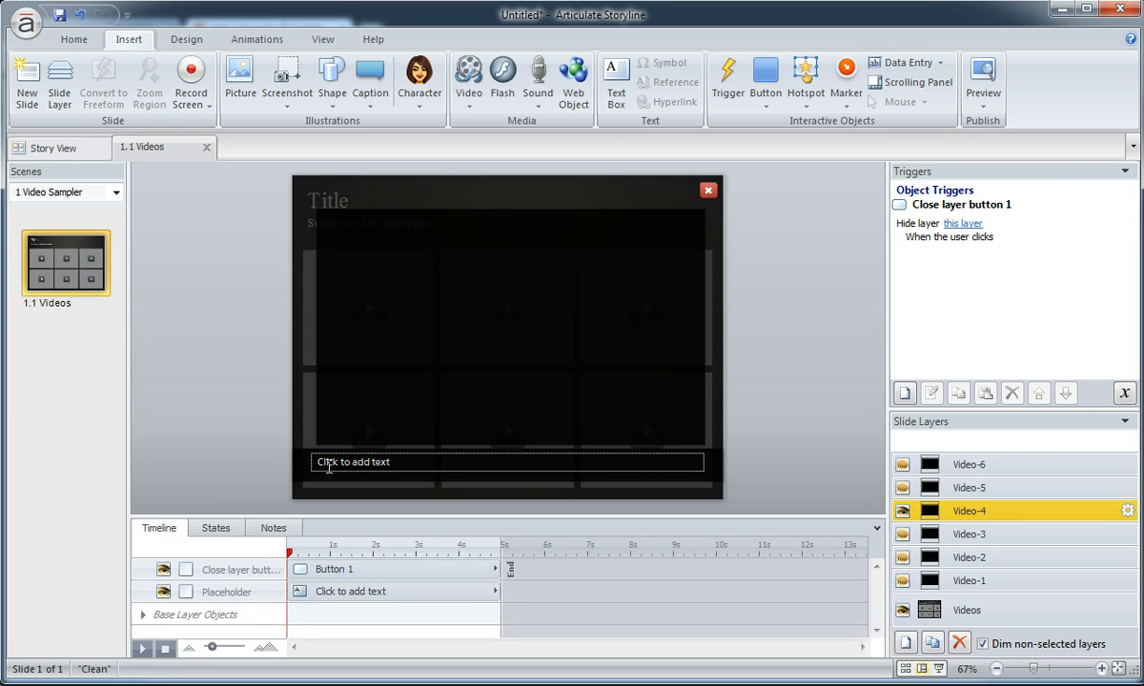
{"action": "left_click", "coordinate": [322, 464]}
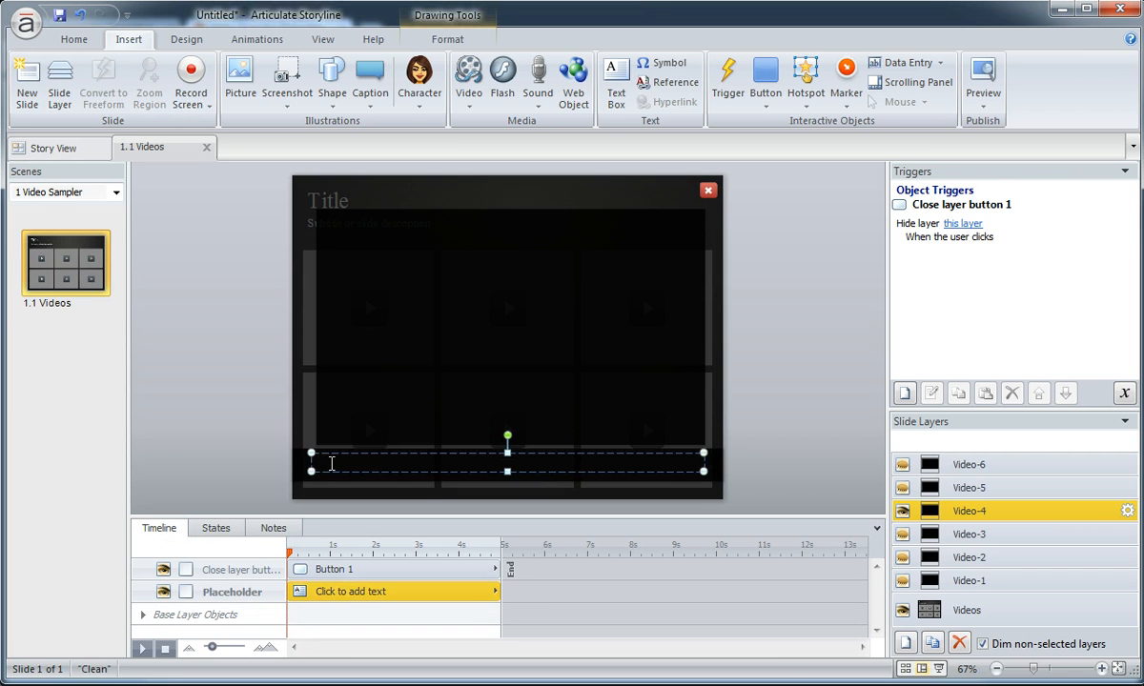
{"action": "type", "text": "Video 5"}
{"action": "type", "text": " Title"}
{"action": "key", "text": "Escape"}
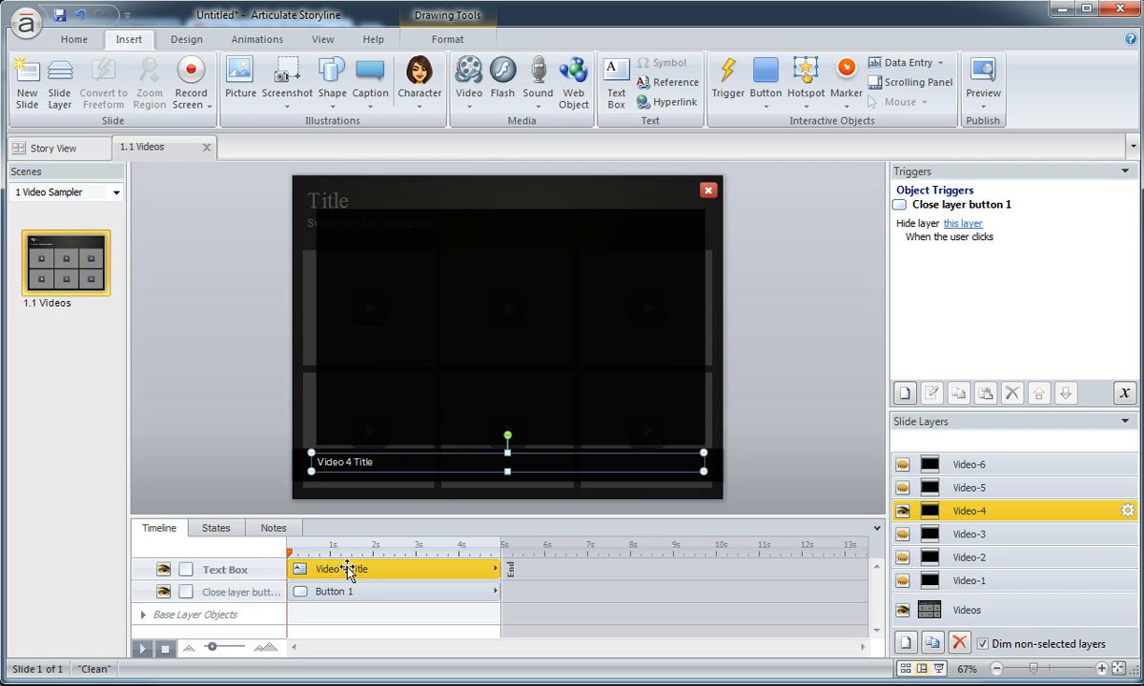
Examine the Video-4 layer's close button, empty video area and title text box, and review the available options for inserting a video.
{"action": "left_click", "coordinate": [705, 191]}
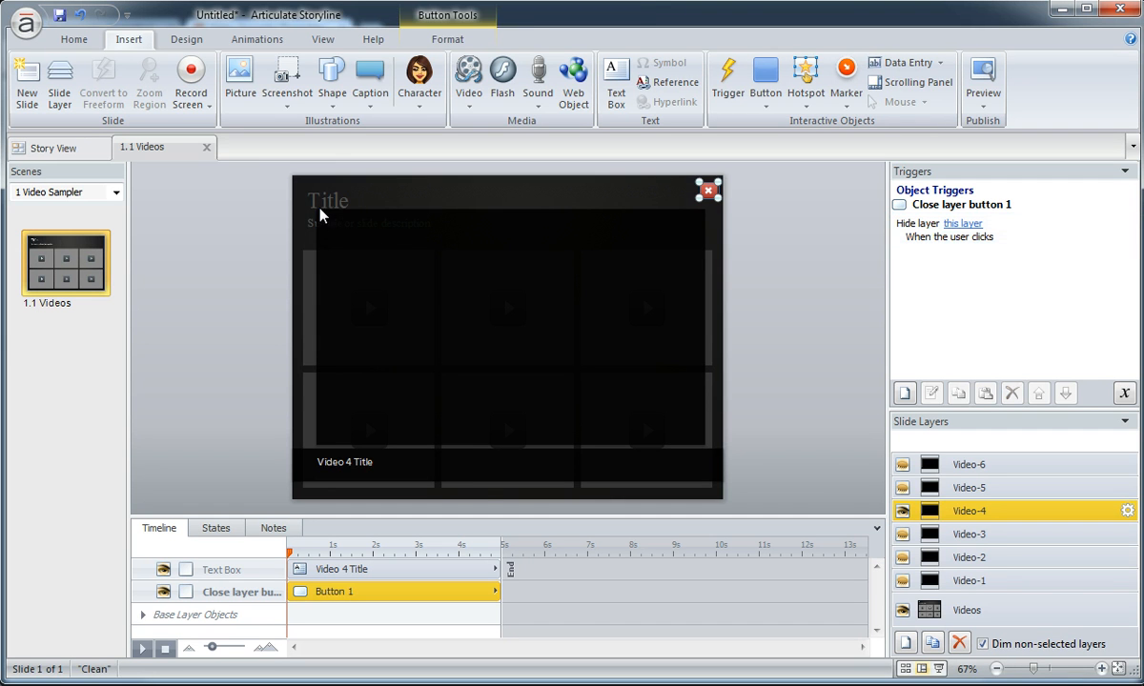
{"action": "left_click_drag", "start_coordinate": [319, 208], "coordinate": [705, 441]}
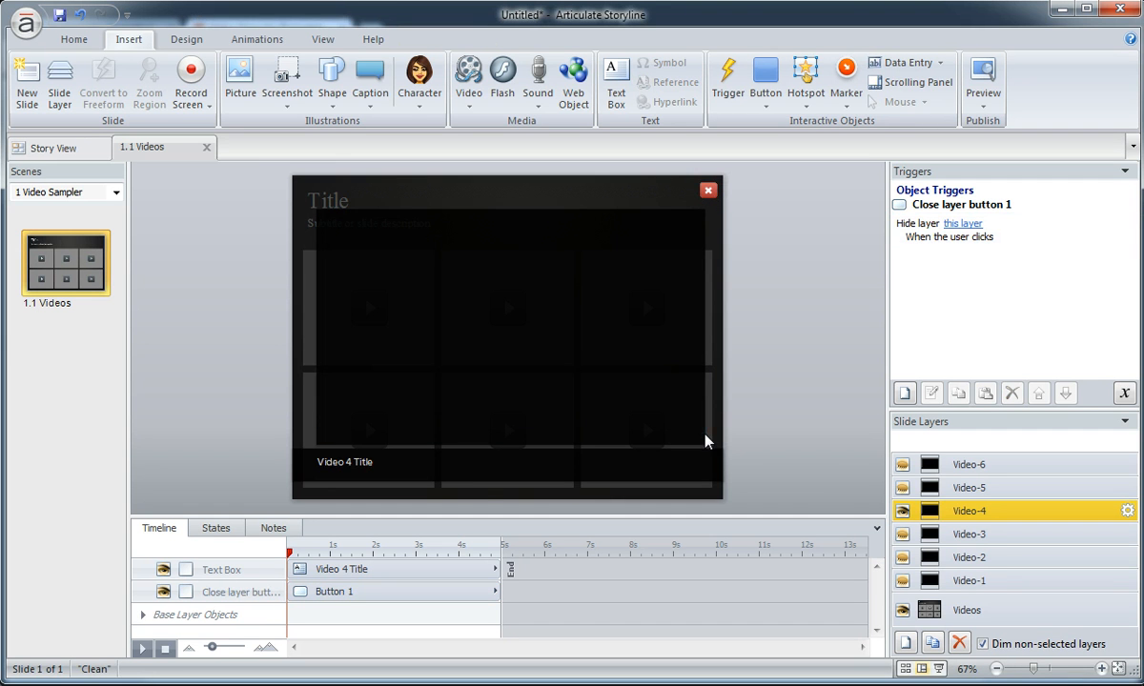
{"action": "left_click", "coordinate": [468, 93]}
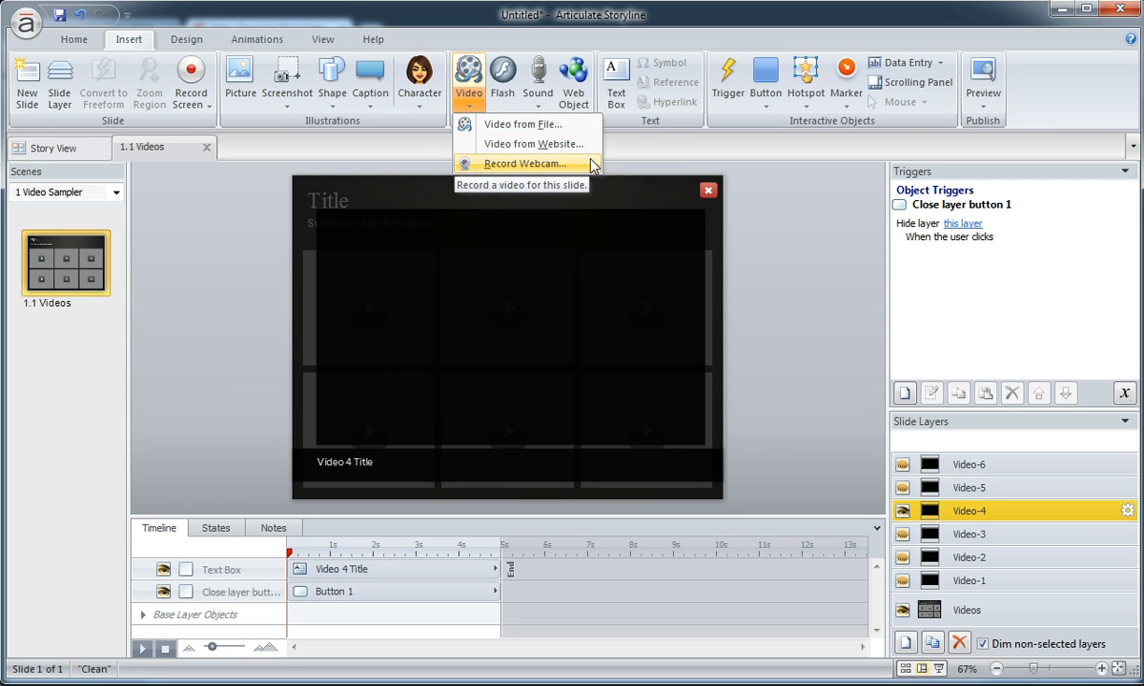
{"action": "left_click", "coordinate": [493, 276]}
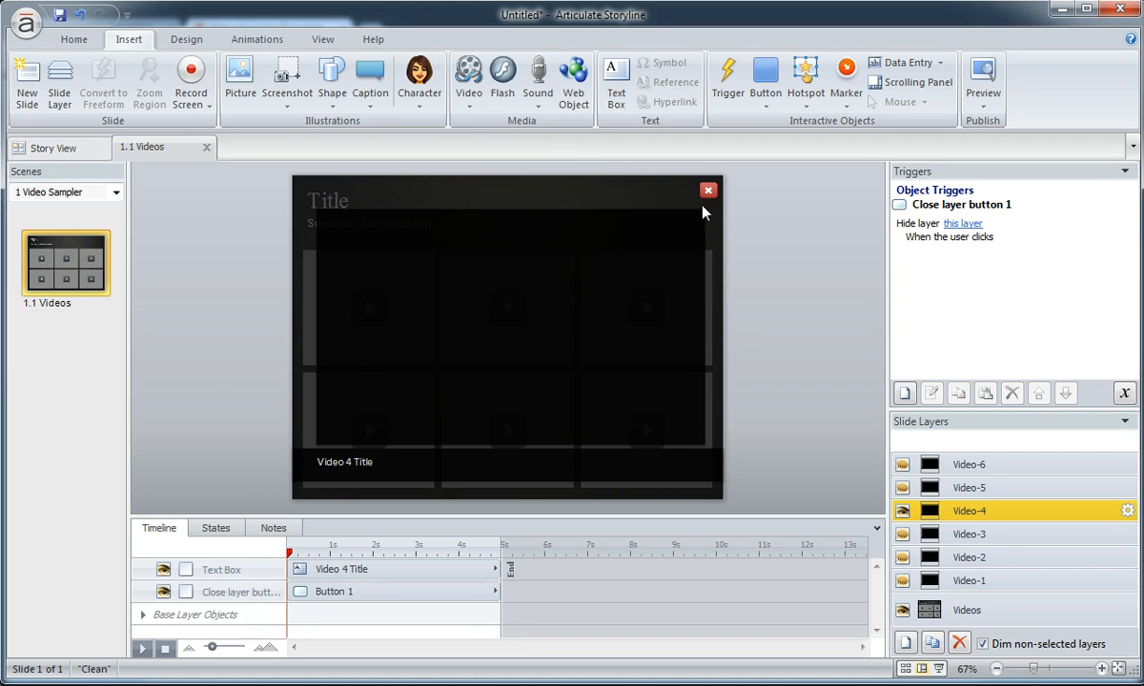
{"action": "left_click", "coordinate": [323, 575]}
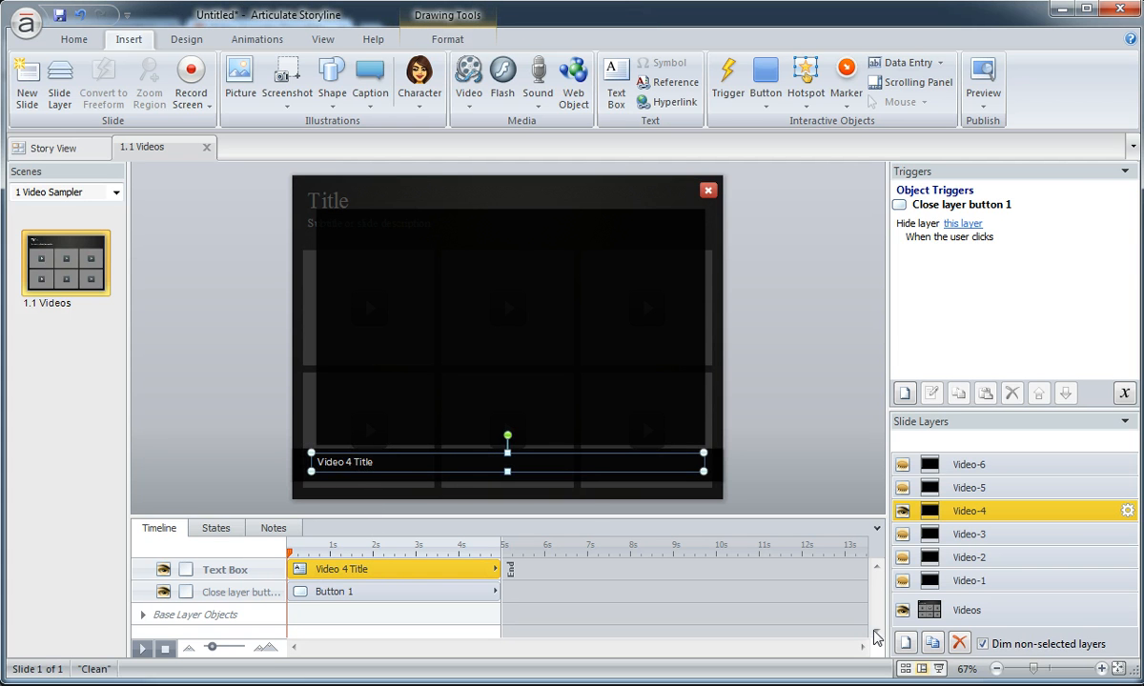
Return to the Videos base layer and open the Video-1 placeholder's states for editing.
{"action": "left_click", "coordinate": [971, 611]}
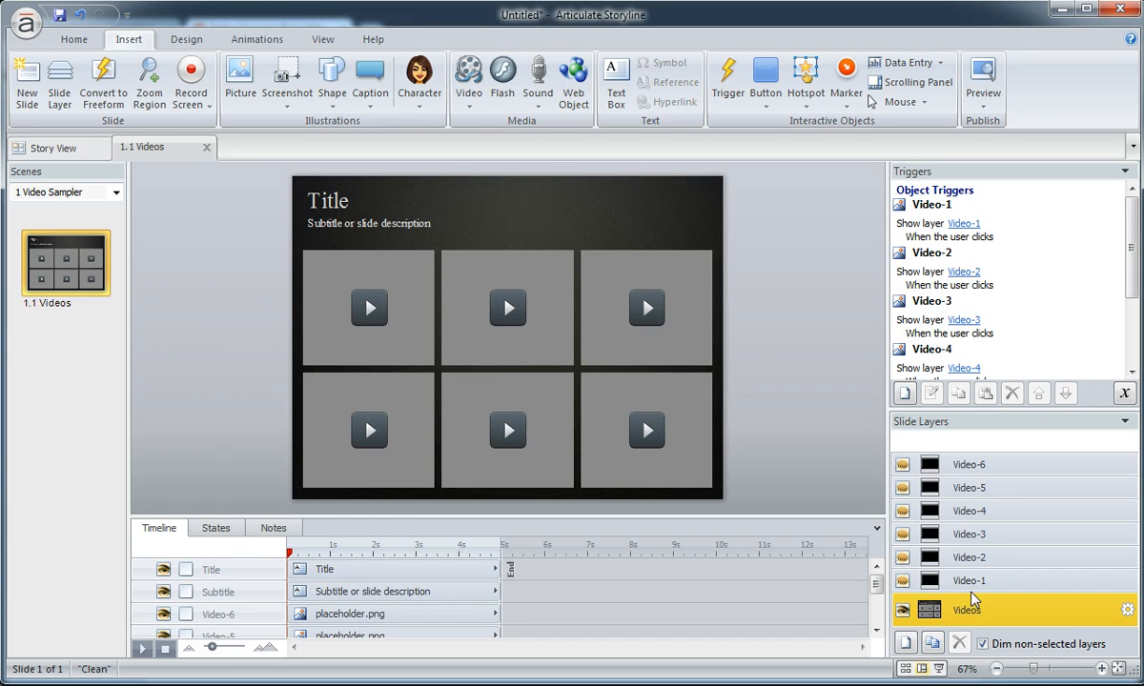
{"action": "left_click", "coordinate": [327, 324]}
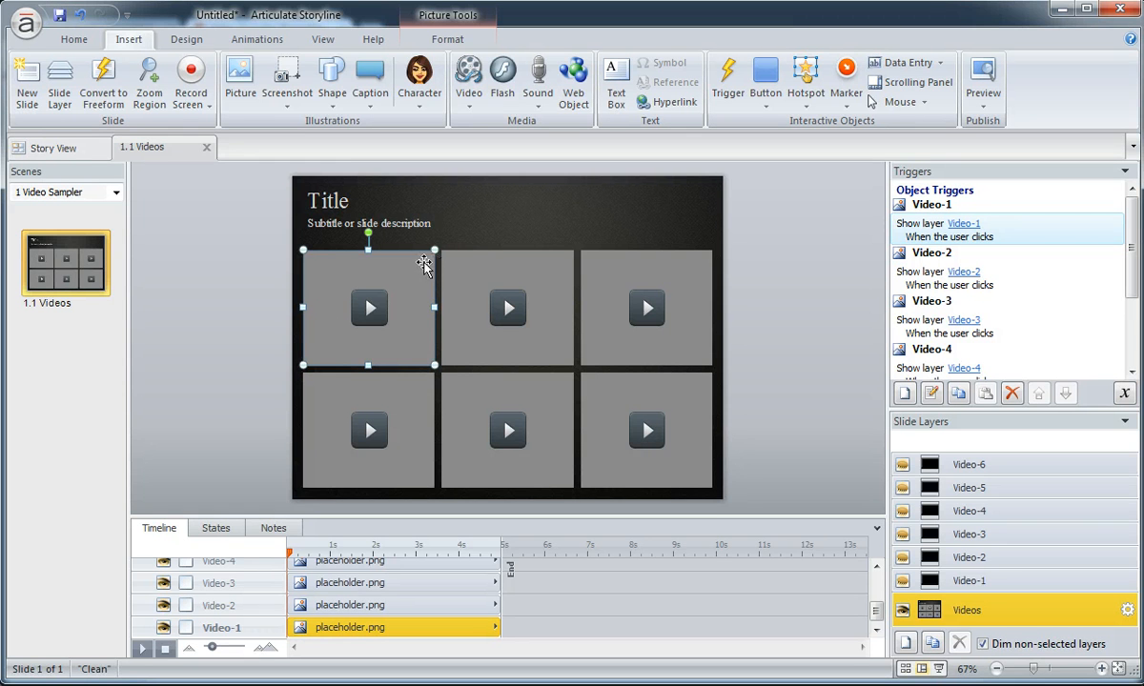
{"action": "left_click", "coordinate": [220, 529]}
{"action": "left_click", "coordinate": [187, 553]}
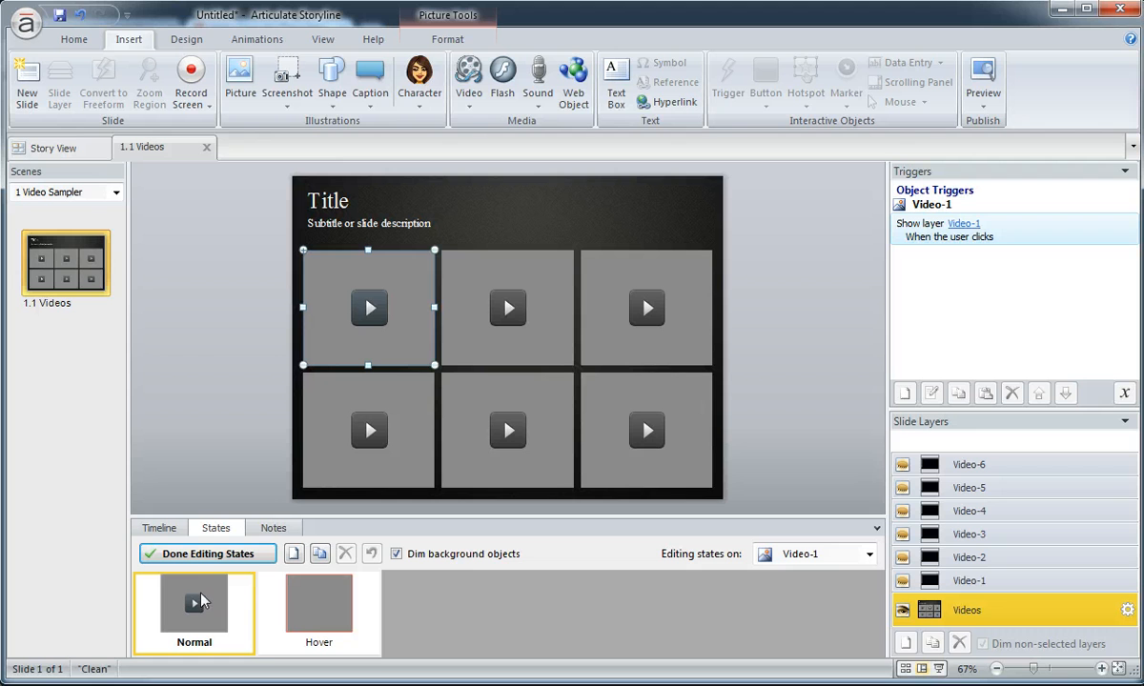
Replace the grey placeholder picture behind the play icon in Video-1's Normal state with image-1.
{"action": "left_click", "coordinate": [369, 308]}
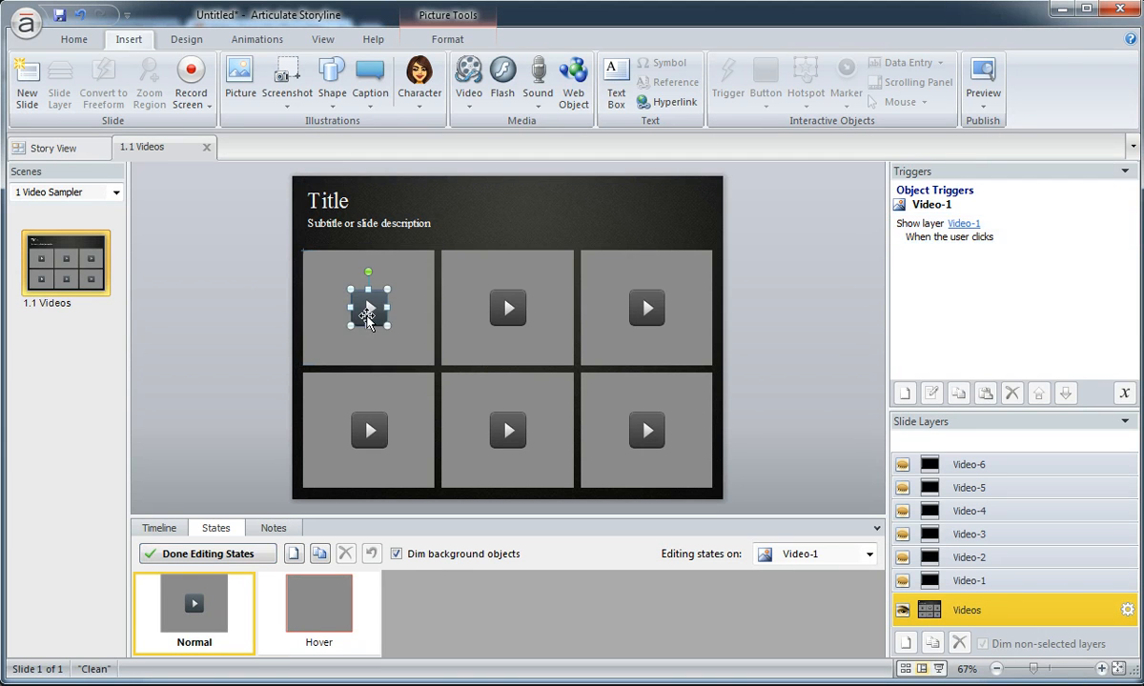
{"action": "left_click", "coordinate": [318, 316]}
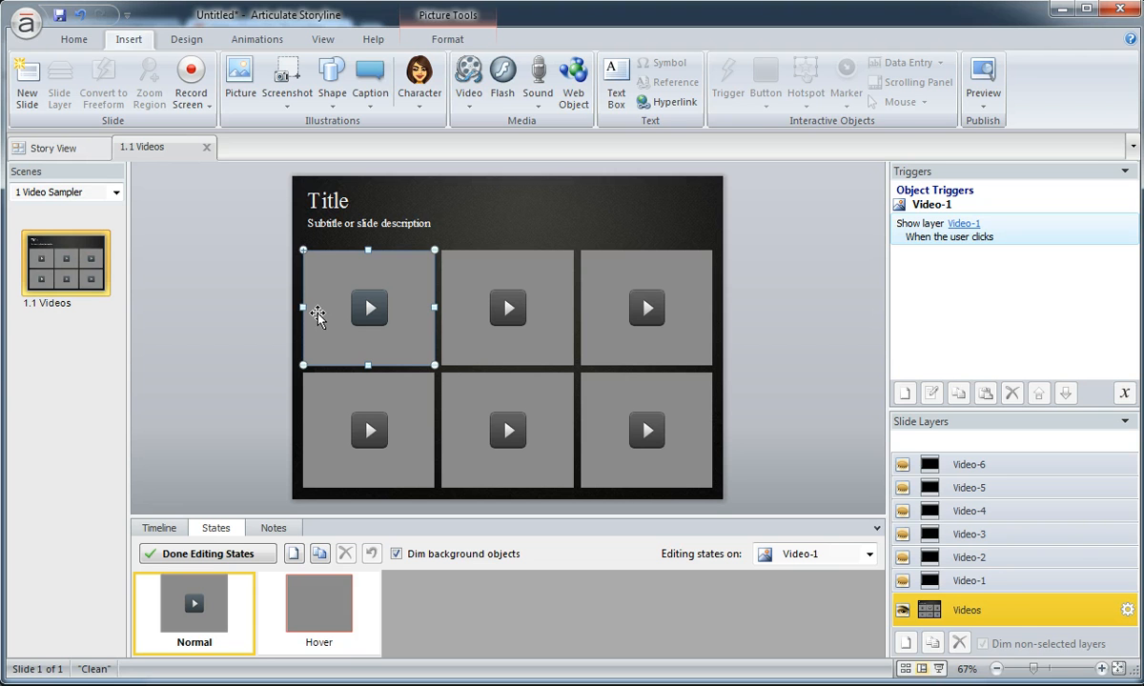
{"action": "left_click", "coordinate": [365, 308]}
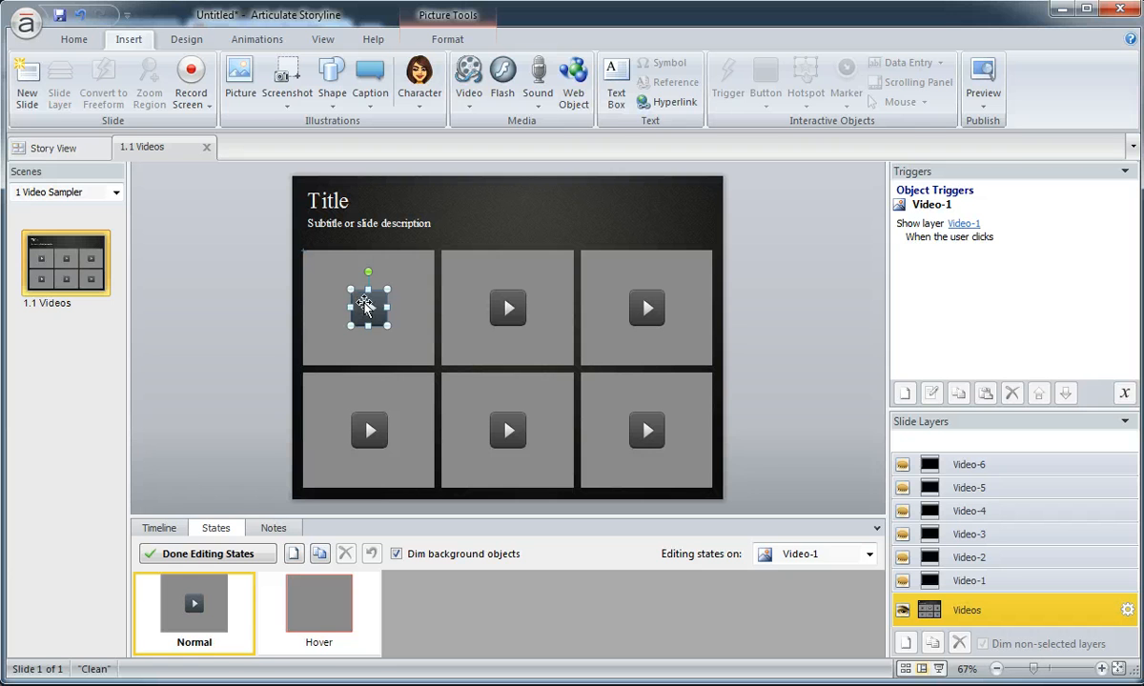
{"action": "left_click", "coordinate": [324, 299]}
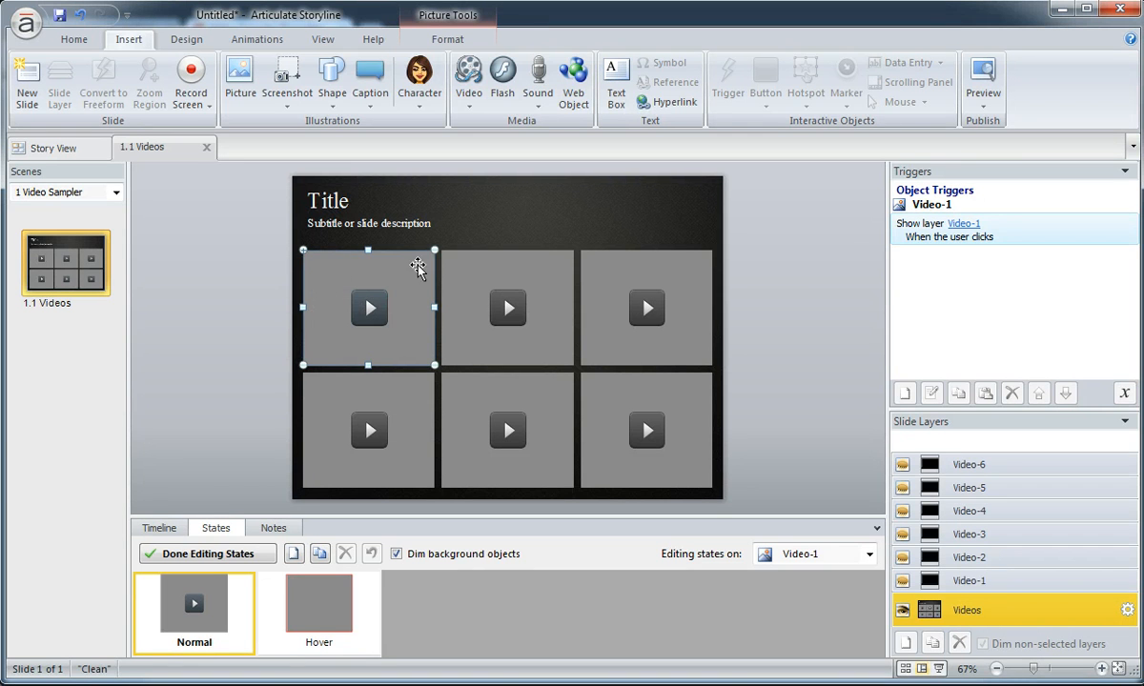
{"action": "right_click", "coordinate": [316, 266]}
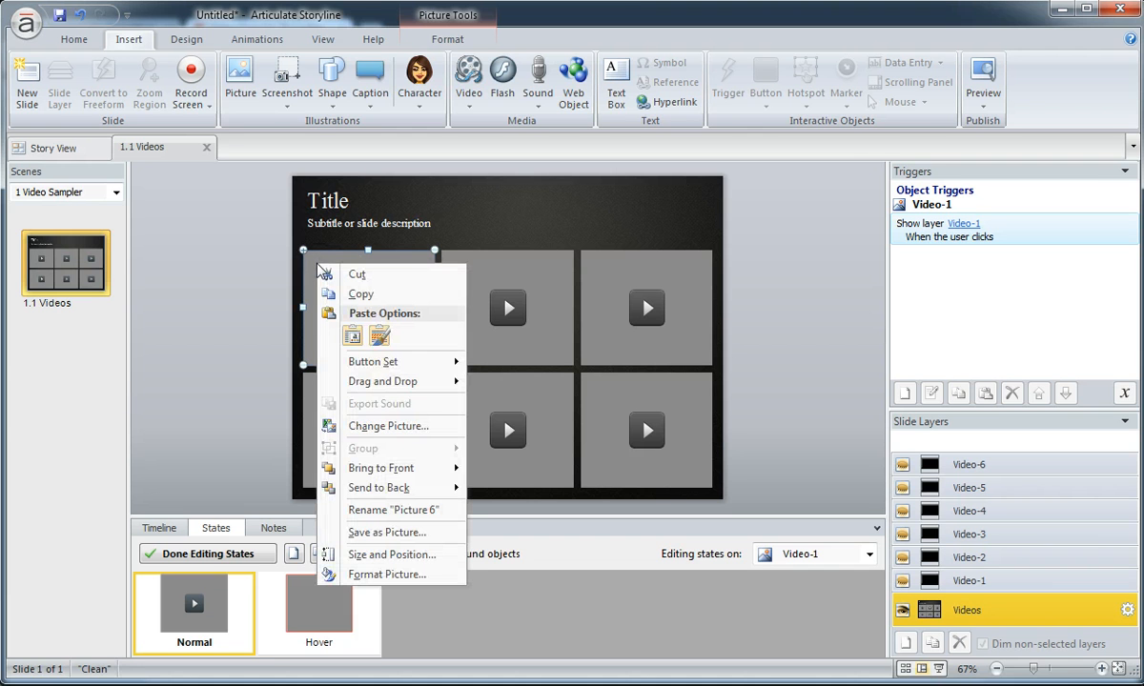
{"action": "left_click", "coordinate": [431, 427]}
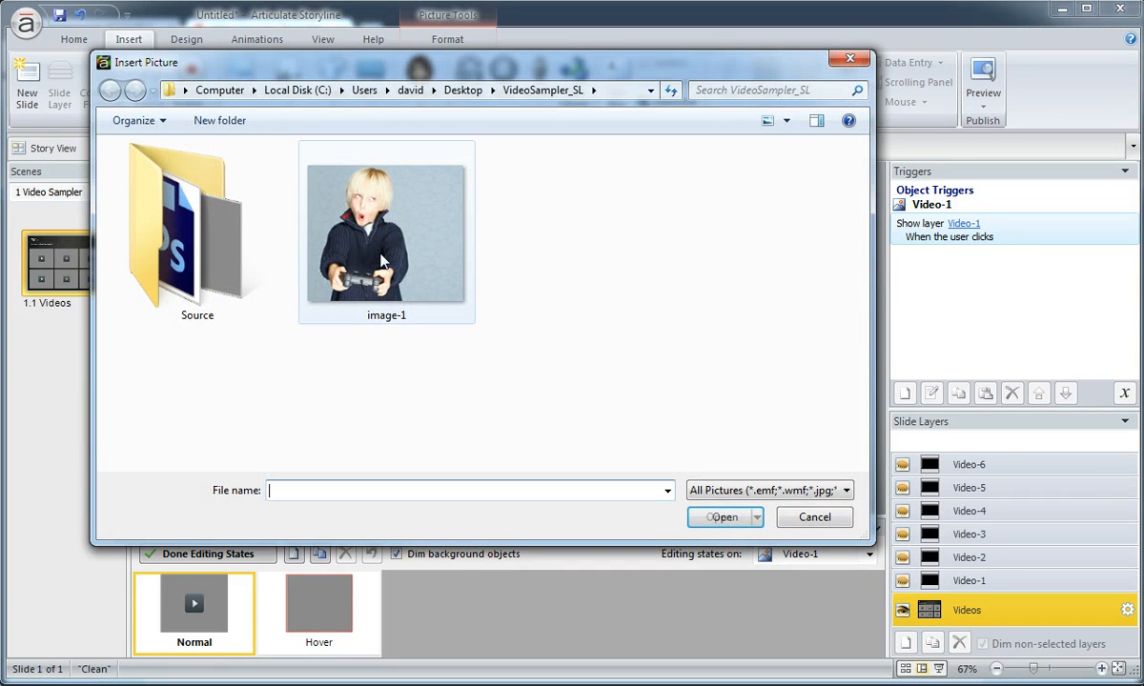
{"action": "double_click", "coordinate": [381, 259]}
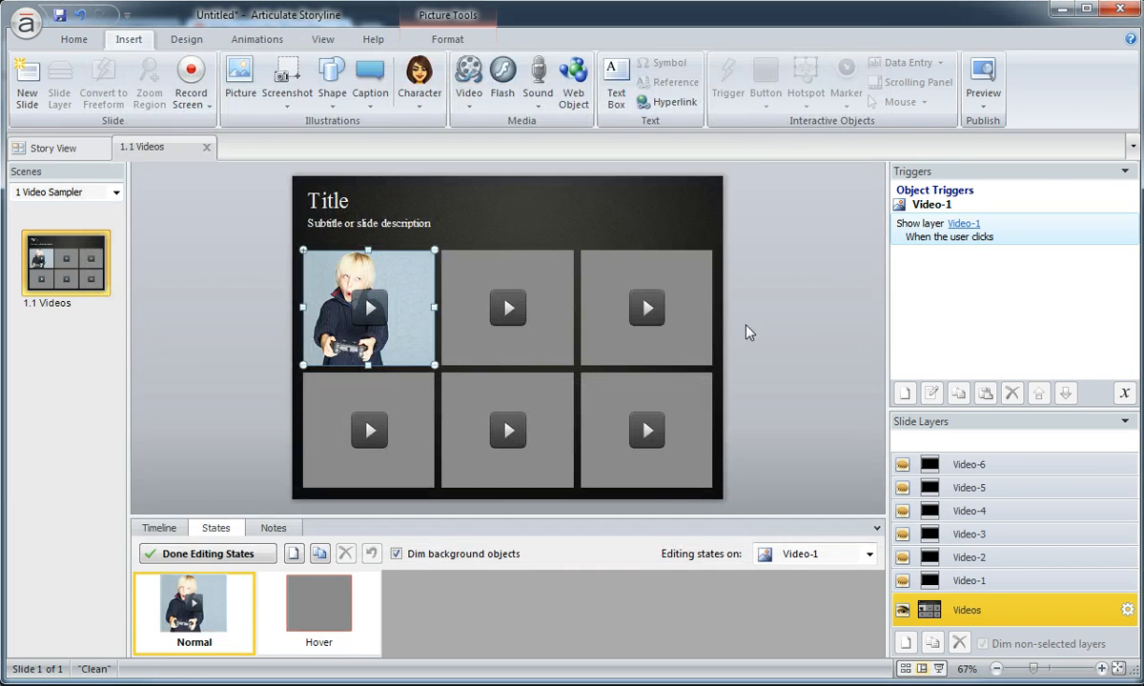
Compare the Normal and Hover states of the Video-1 placeholder, ending on the Hover state.
{"action": "left_click", "coordinate": [333, 602]}
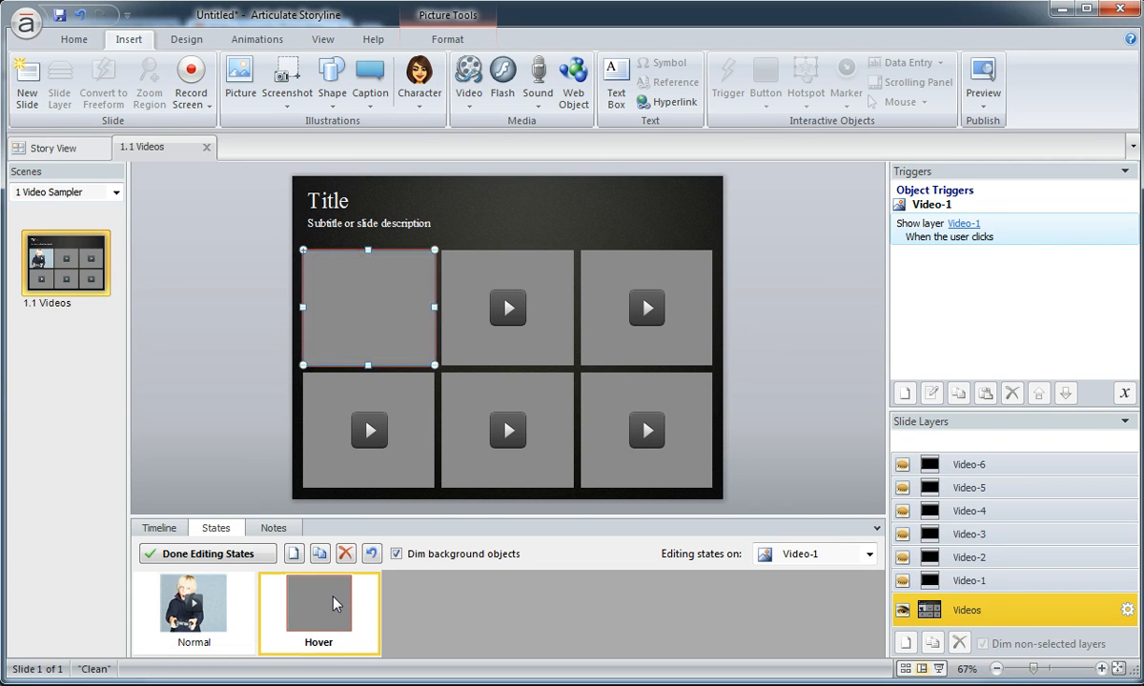
{"action": "left_click", "coordinate": [220, 602]}
{"action": "left_click", "coordinate": [315, 602]}
{"action": "left_click", "coordinate": [198, 607]}
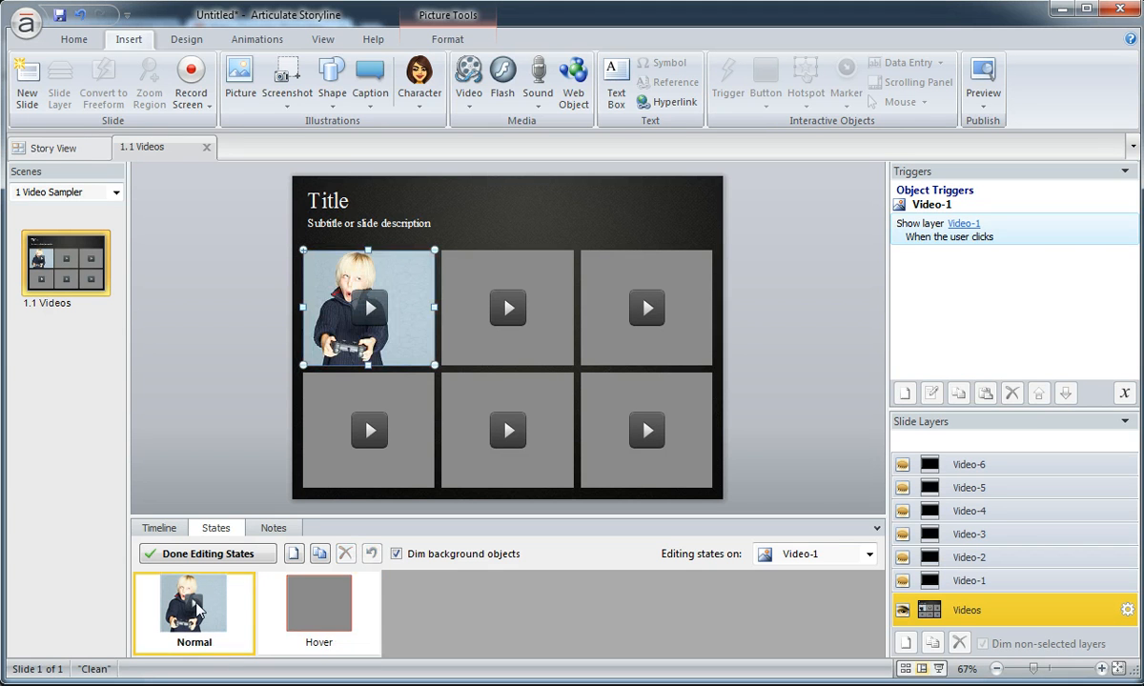
{"action": "left_click", "coordinate": [314, 602]}
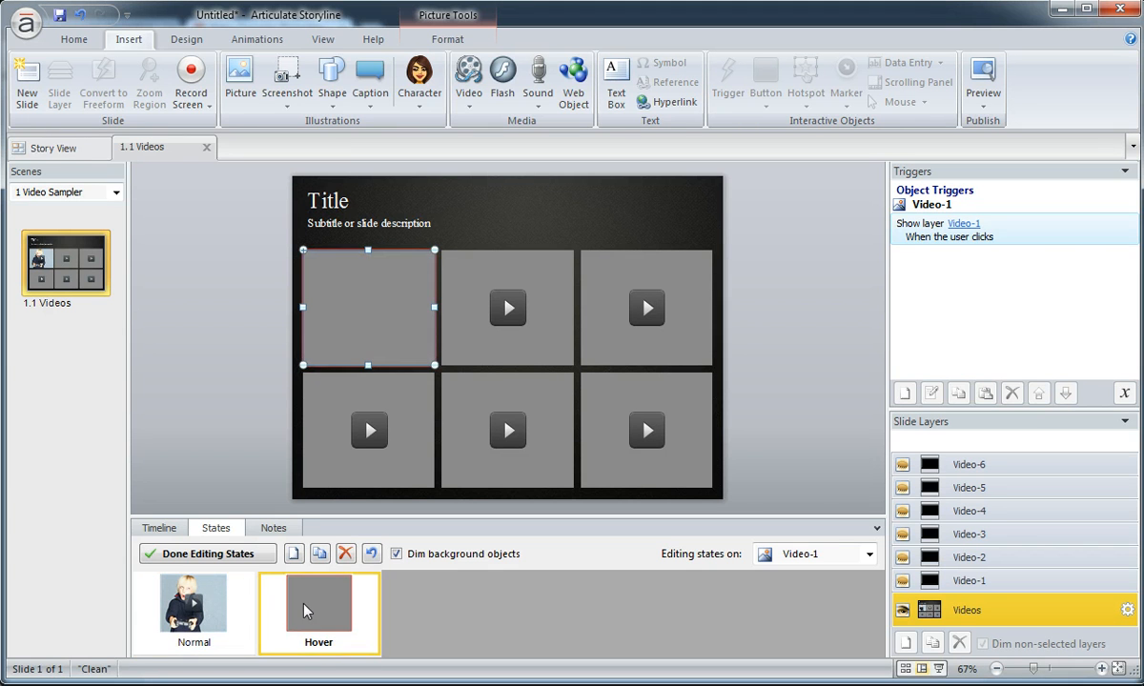